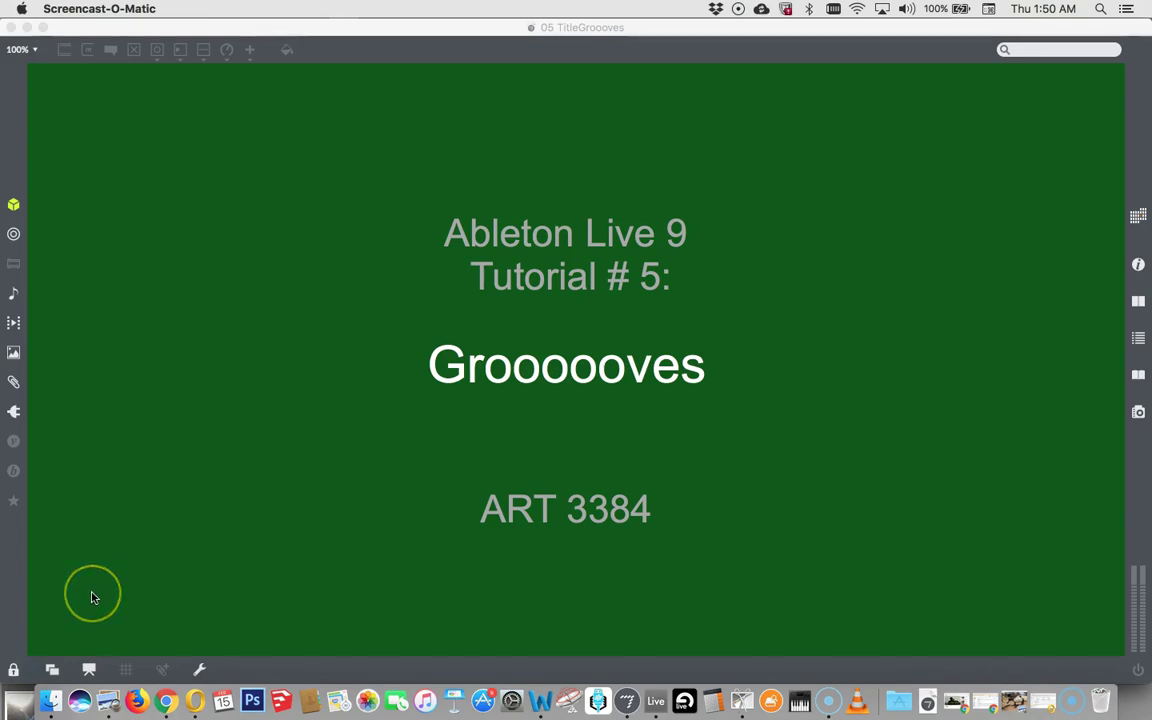
Step: Switch from the Grooooves title slide to Ableton Live 9 with Cmd+Tab
key(super+Tab)
key(super+Tab)
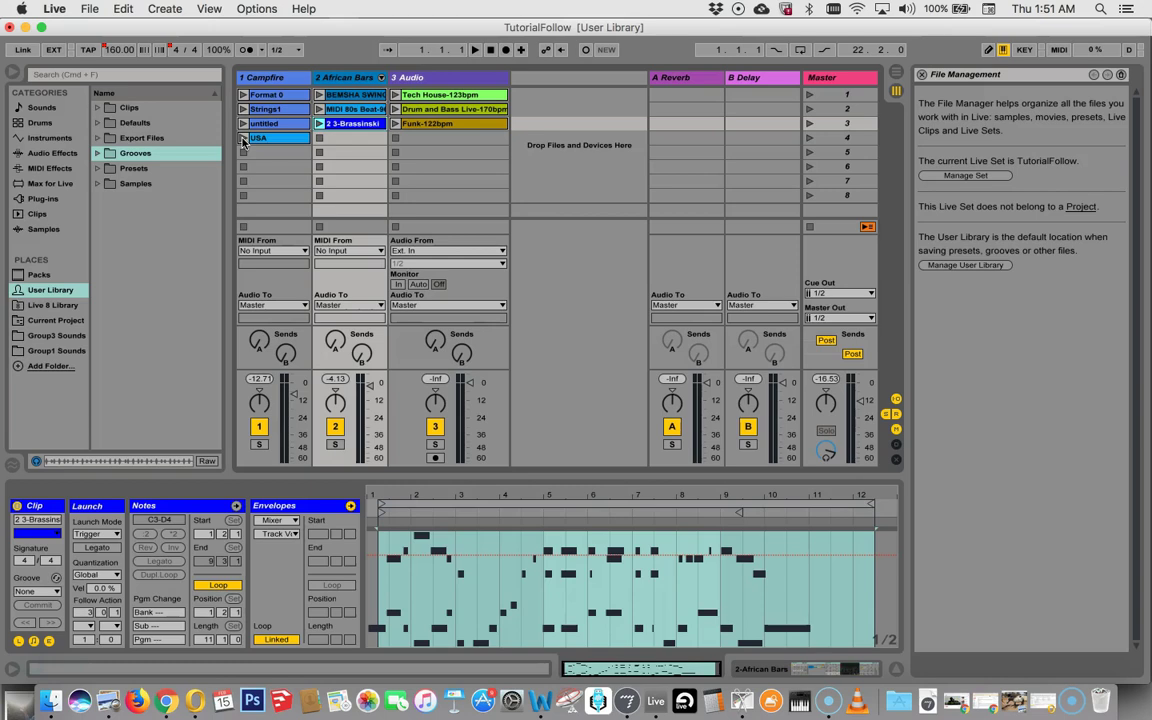
Step: Play the USA clip on track 1 at 88 BPM, then stop playback
click(242, 138)
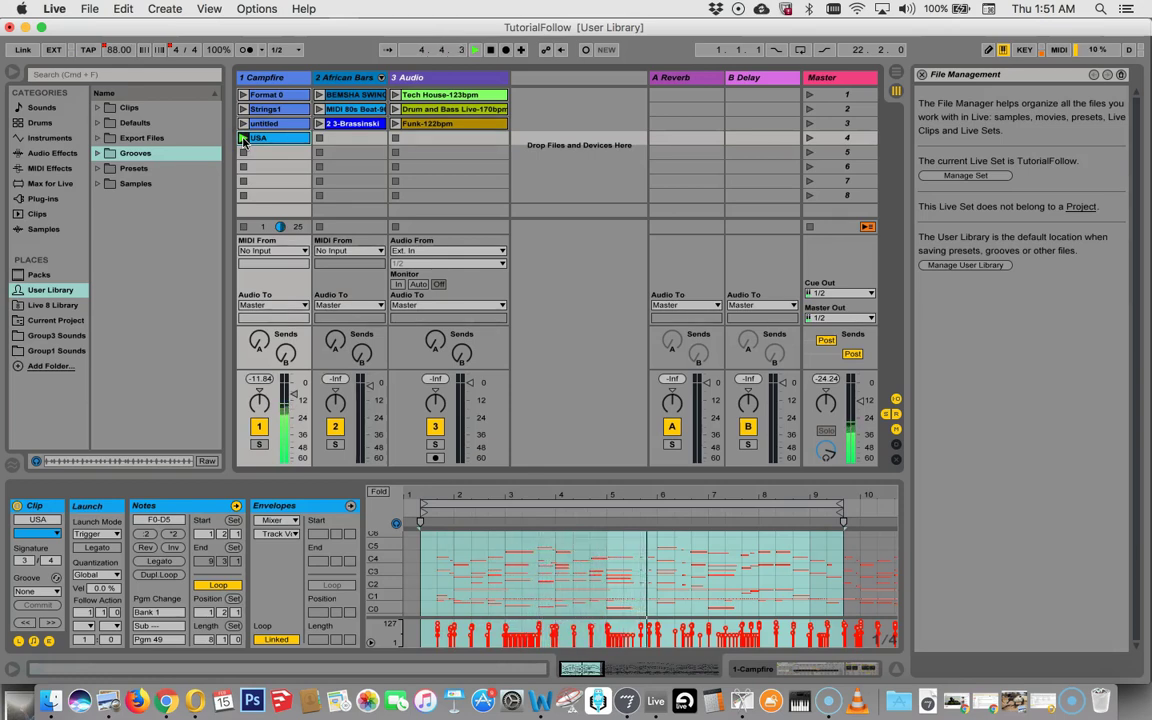
click(243, 154)
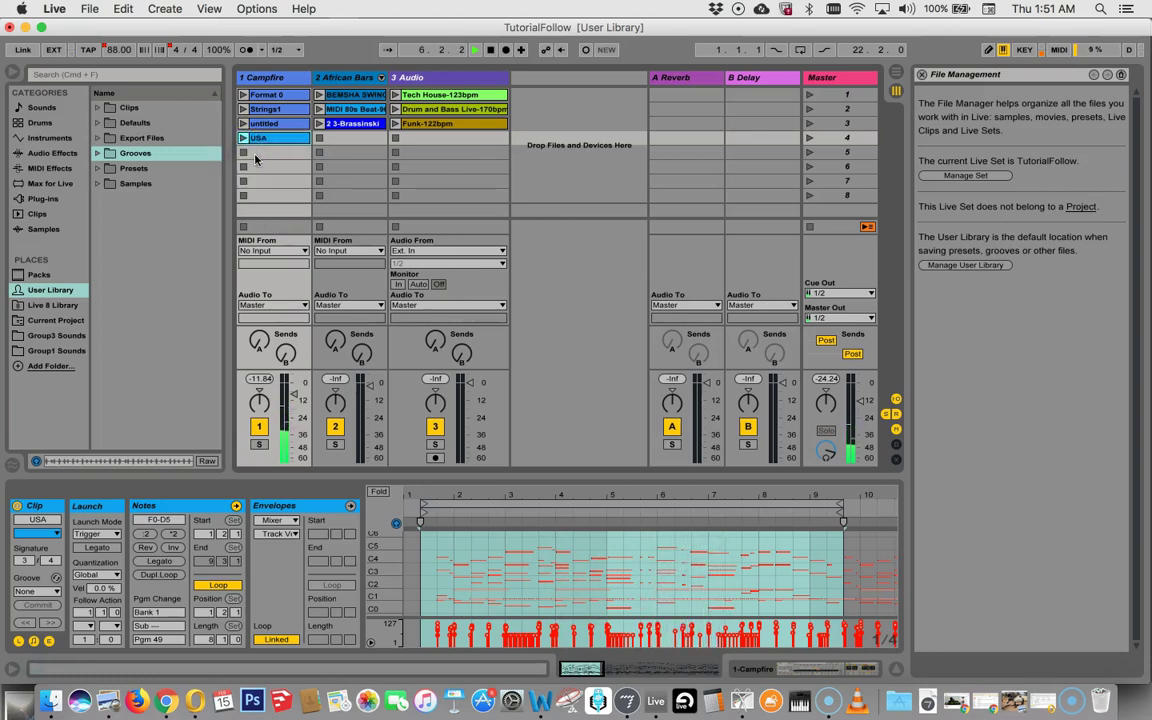
click(284, 140)
click(490, 50)
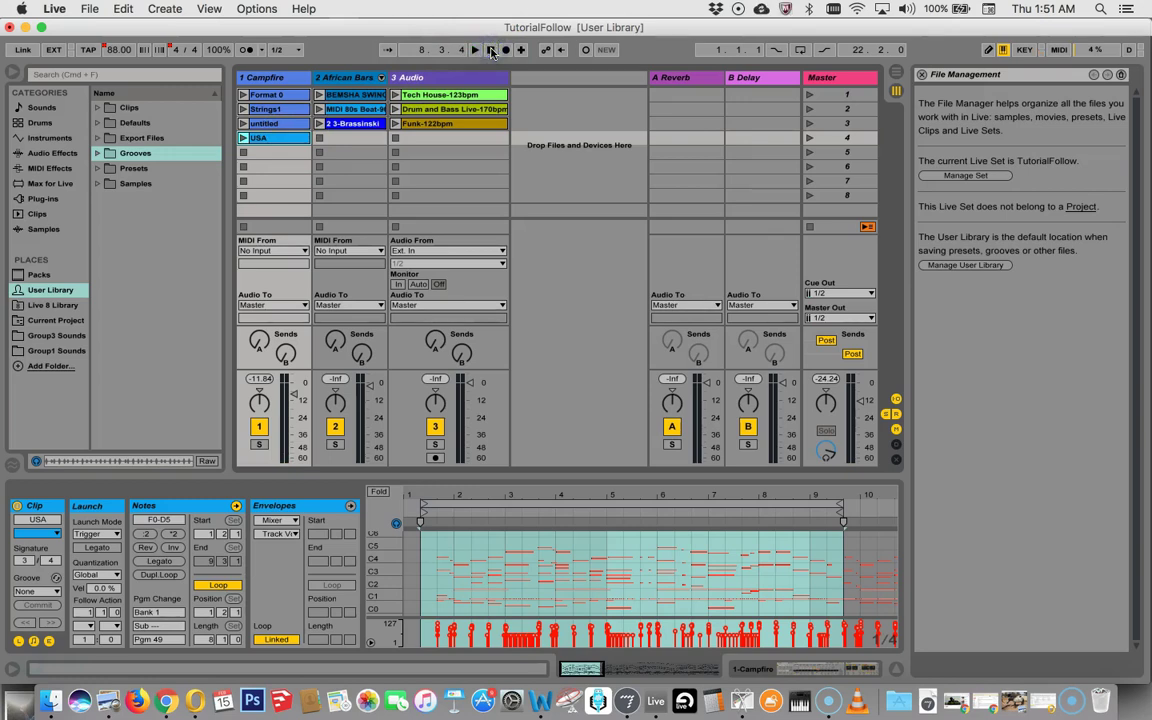
Step: Select a time range in the USA clip's MIDI notes
click(517, 518)
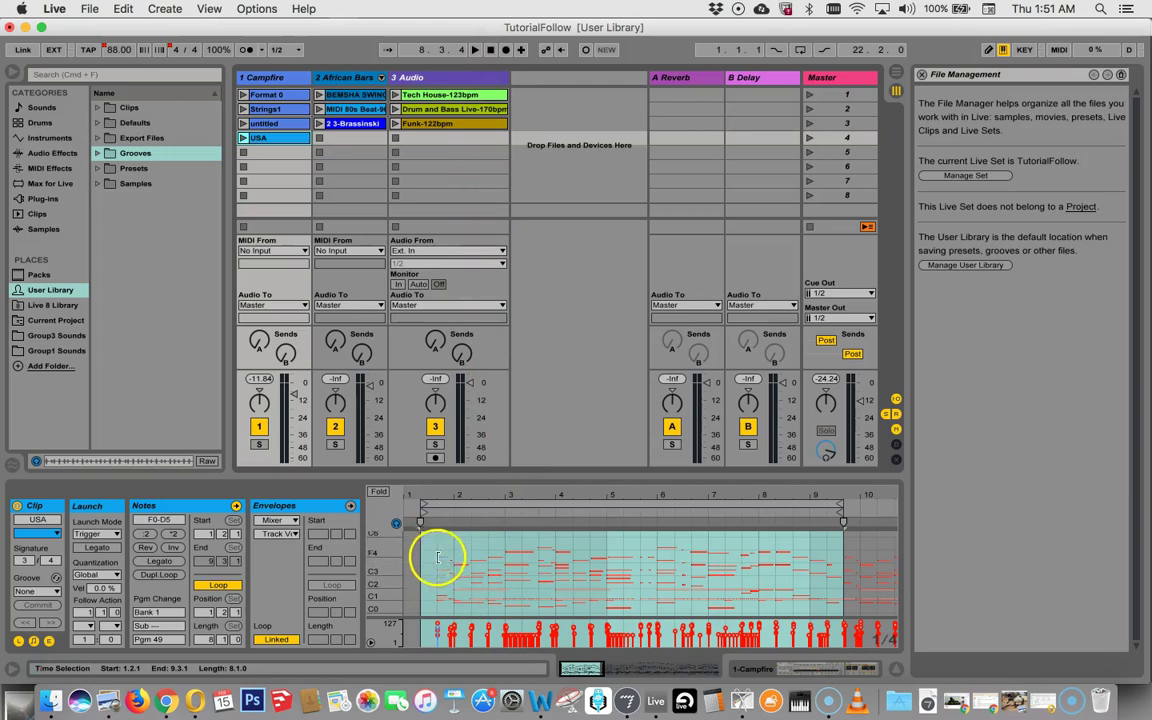
click(489, 571)
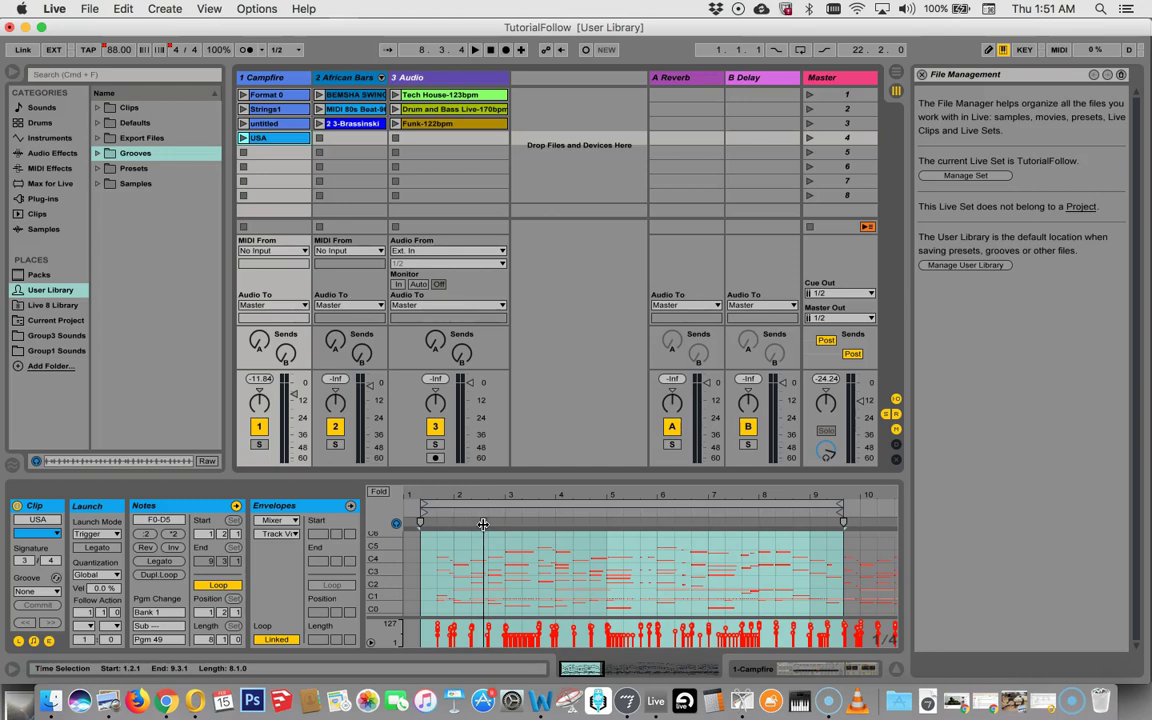
drag(487, 562, 428, 362)
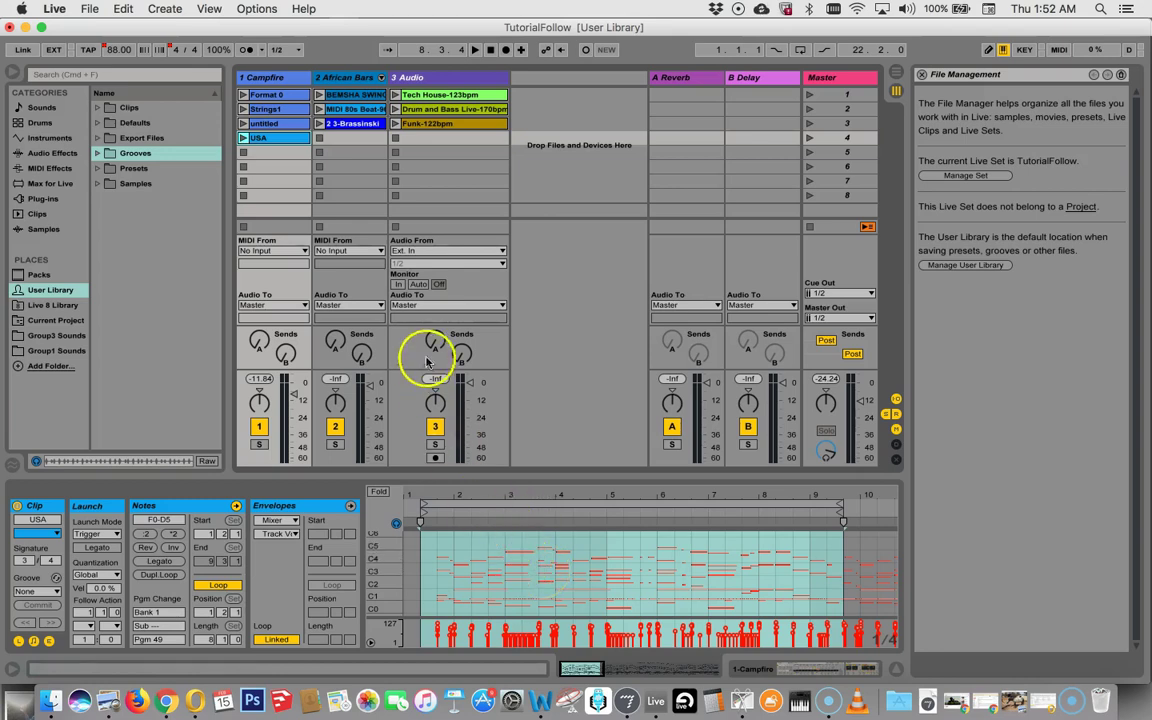
Step: Show the 2 3-Brassinski clip's notes, play it with Space, and turn up the volume
click(343, 124)
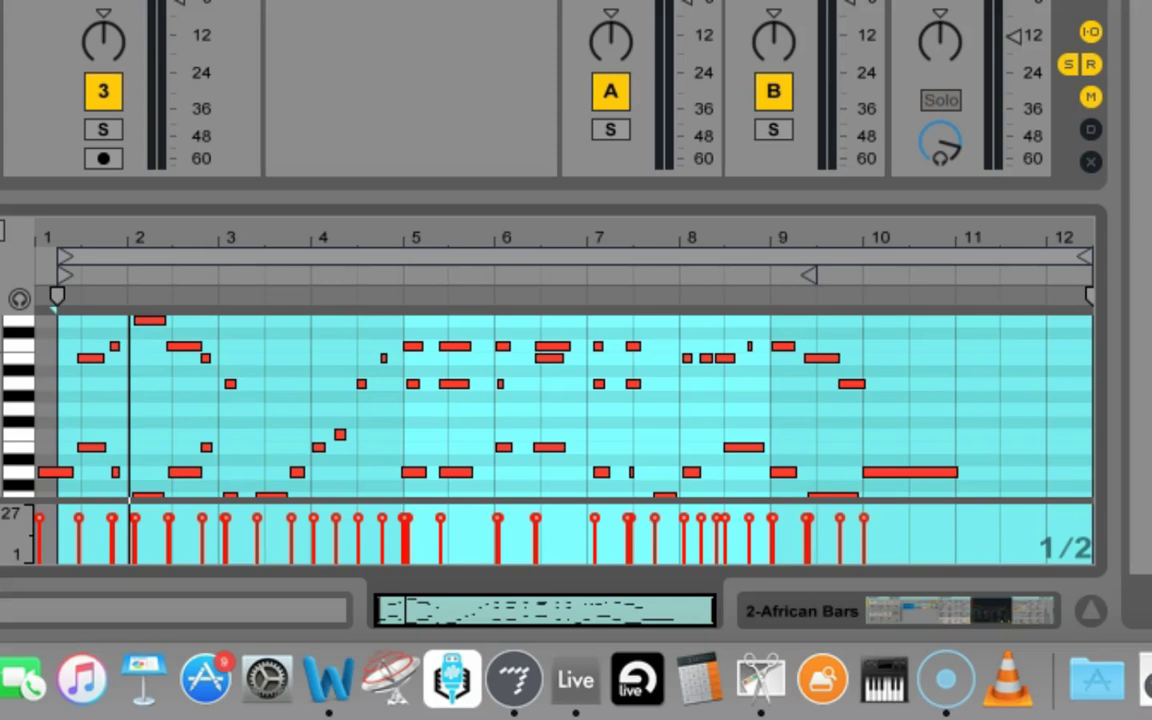
key(space)
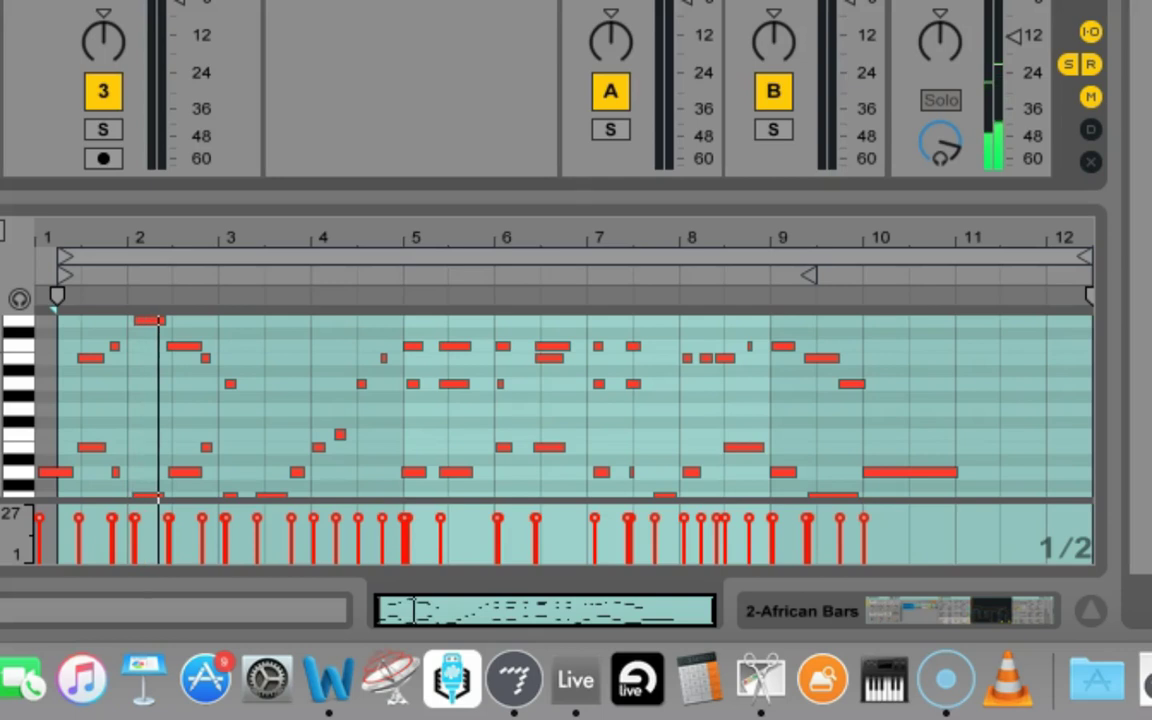
key(XF86AudioRaiseVolume)
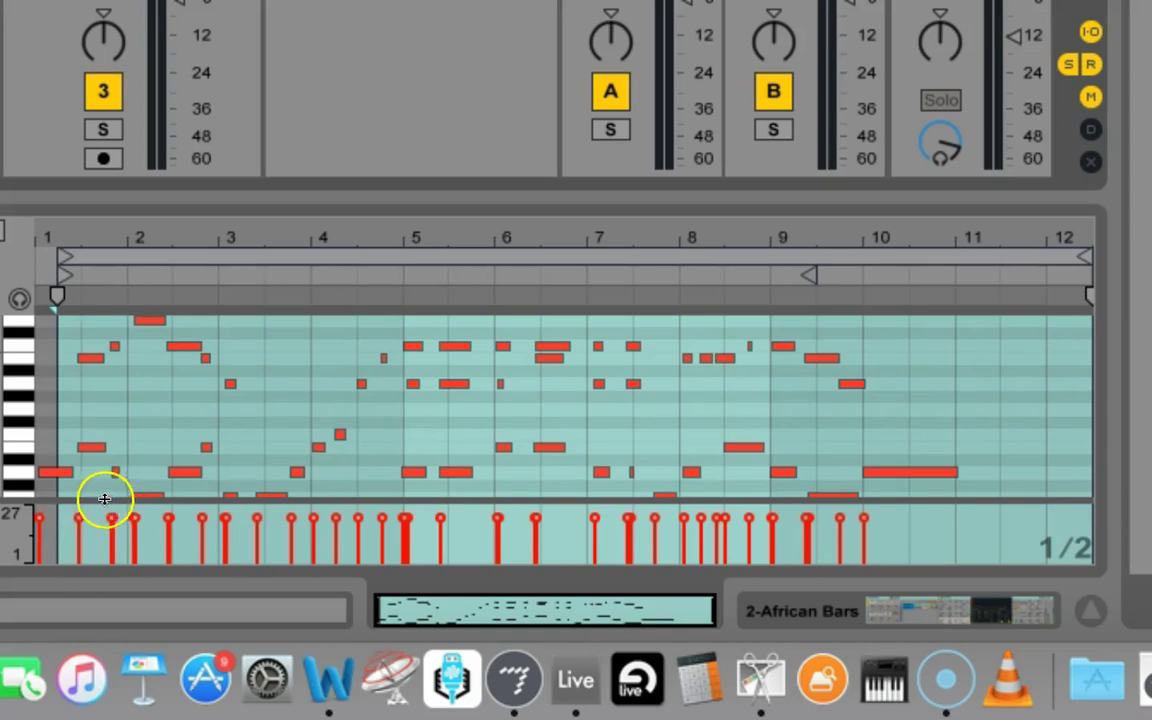
Step: Lower the velocities of individual notes near bars 1.4, 1.6, 1.8 and 2
click(80, 525)
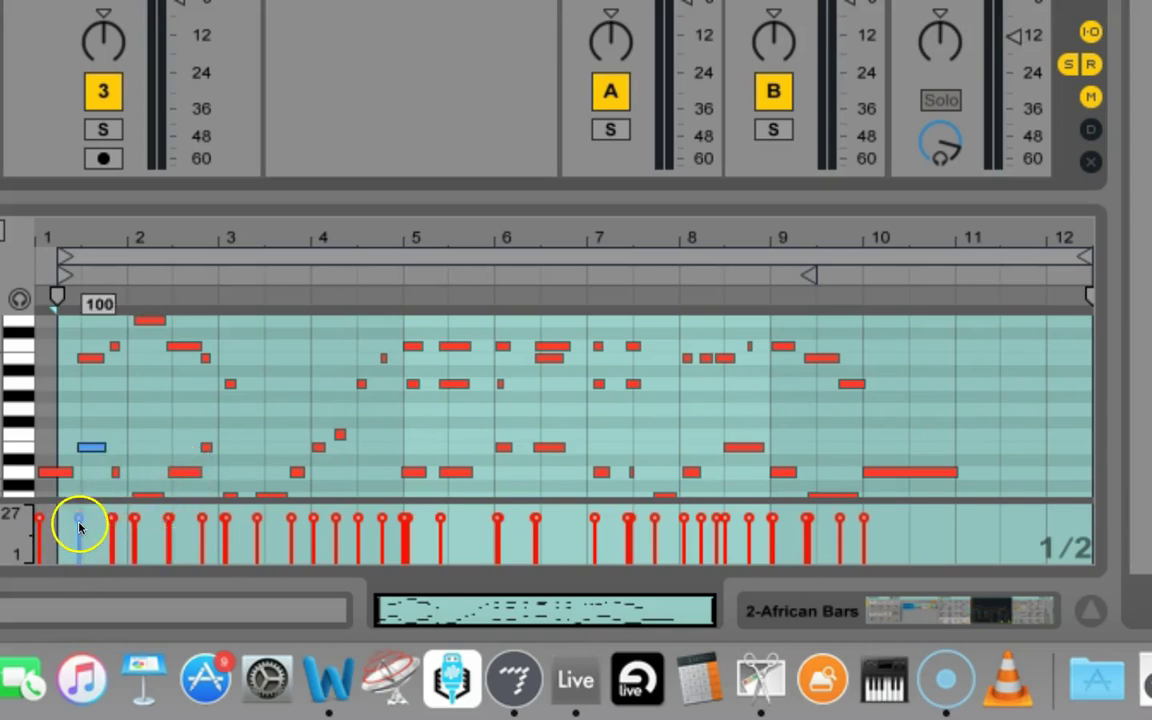
mouse_move(80, 521)
mouse_down()
mouse_move(80, 556)
mouse_move(79, 521)
mouse_up()
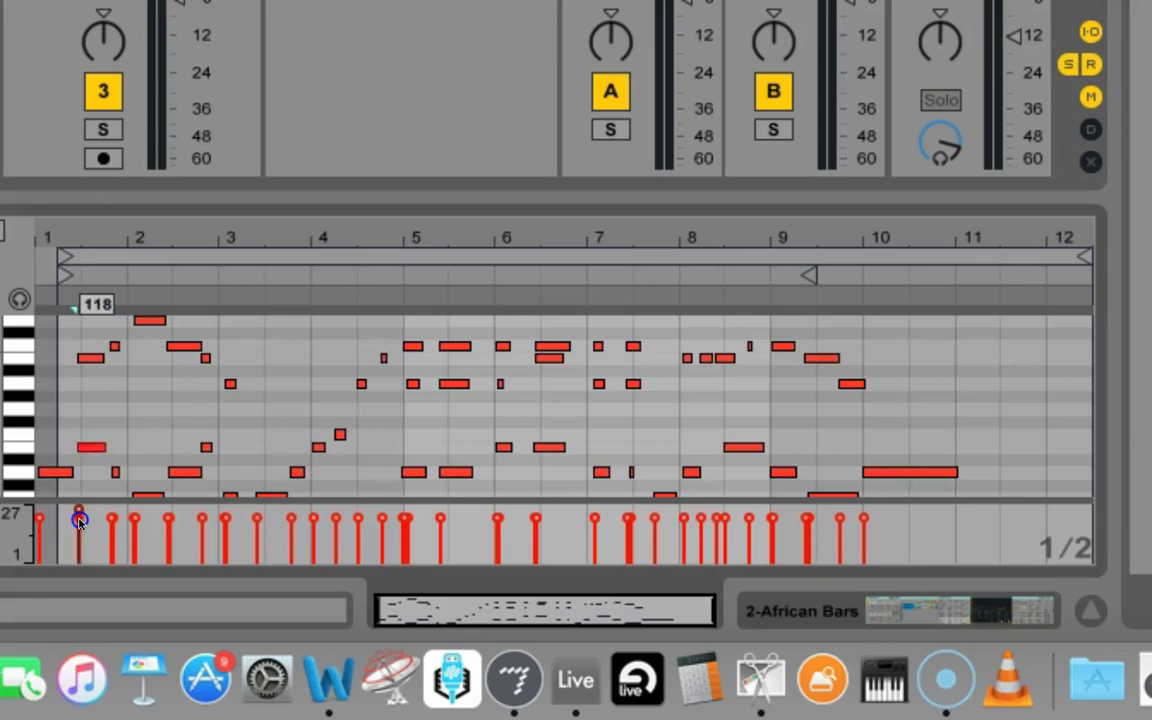
mouse_move(112, 518)
mouse_down()
mouse_move(135, 525)
mouse_move(110, 519)
mouse_up()
click(134, 520)
click(112, 518)
click(137, 520)
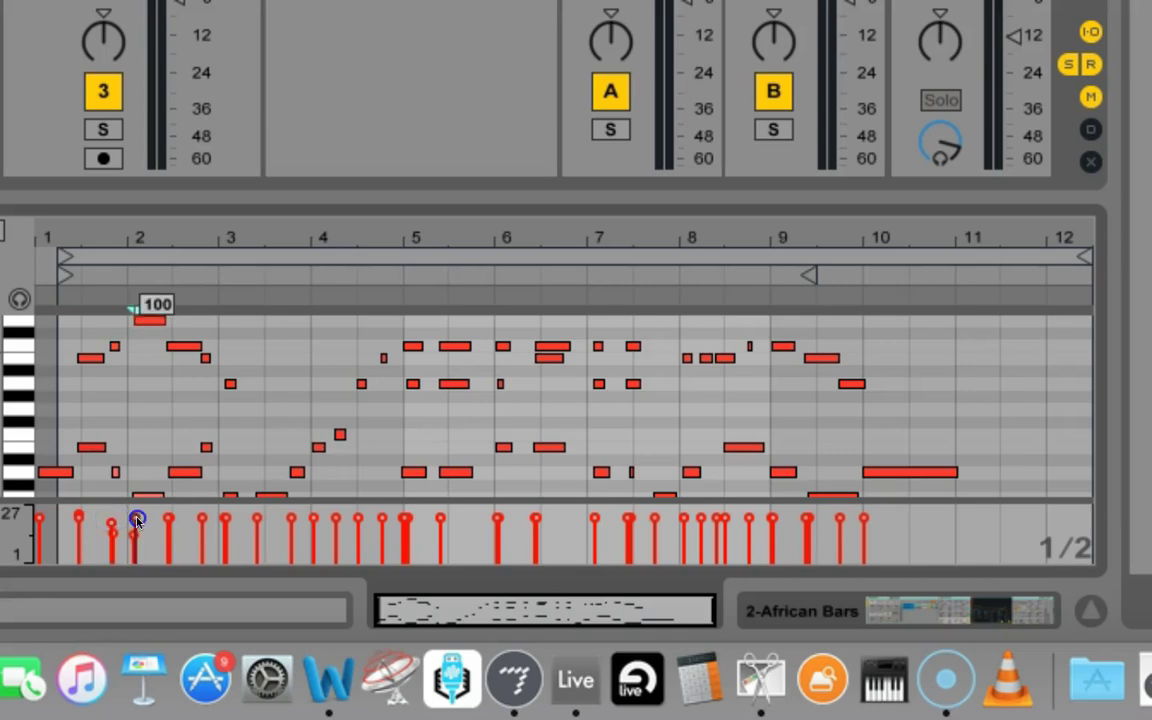
Step: Marquee-select the notes around bar 2 and lower them together, then select the chord near bar 5
mouse_move(96, 513)
mouse_down()
mouse_move(141, 532)
mouse_move(204, 534)
mouse_move(204, 546)
mouse_move(213, 514)
mouse_move(288, 522)
mouse_move(275, 514)
mouse_move(304, 531)
mouse_move(381, 526)
mouse_up()
mouse_move(205, 532)
click(239, 519)
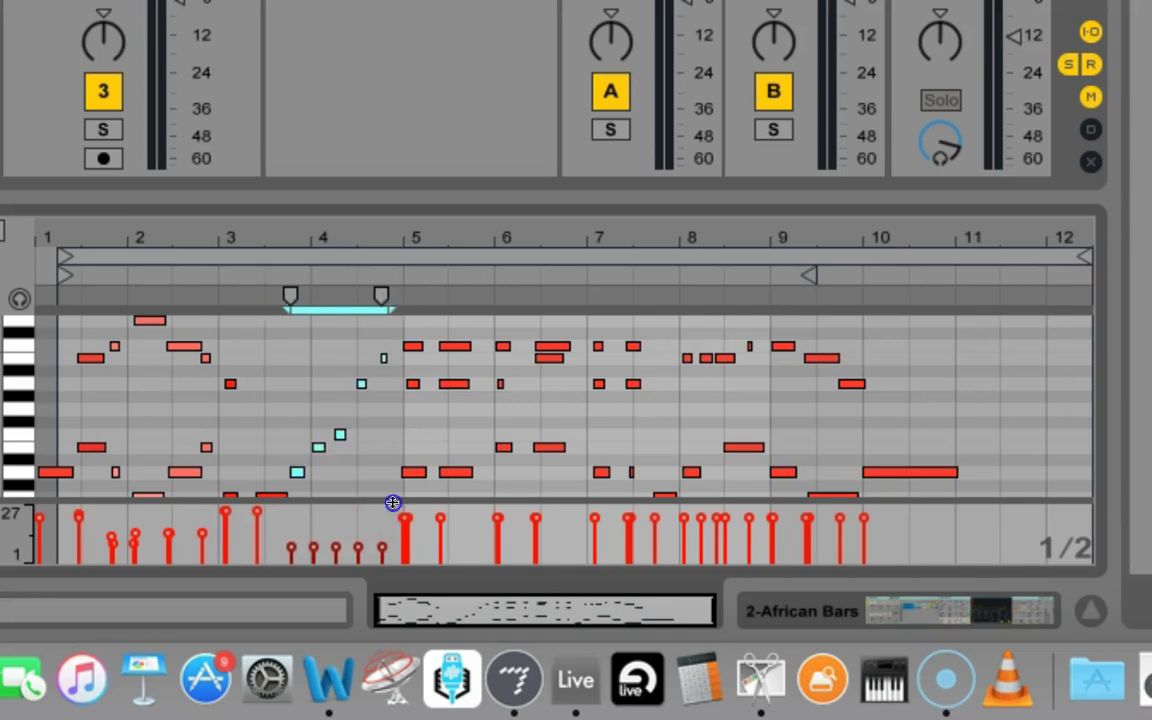
click(384, 518)
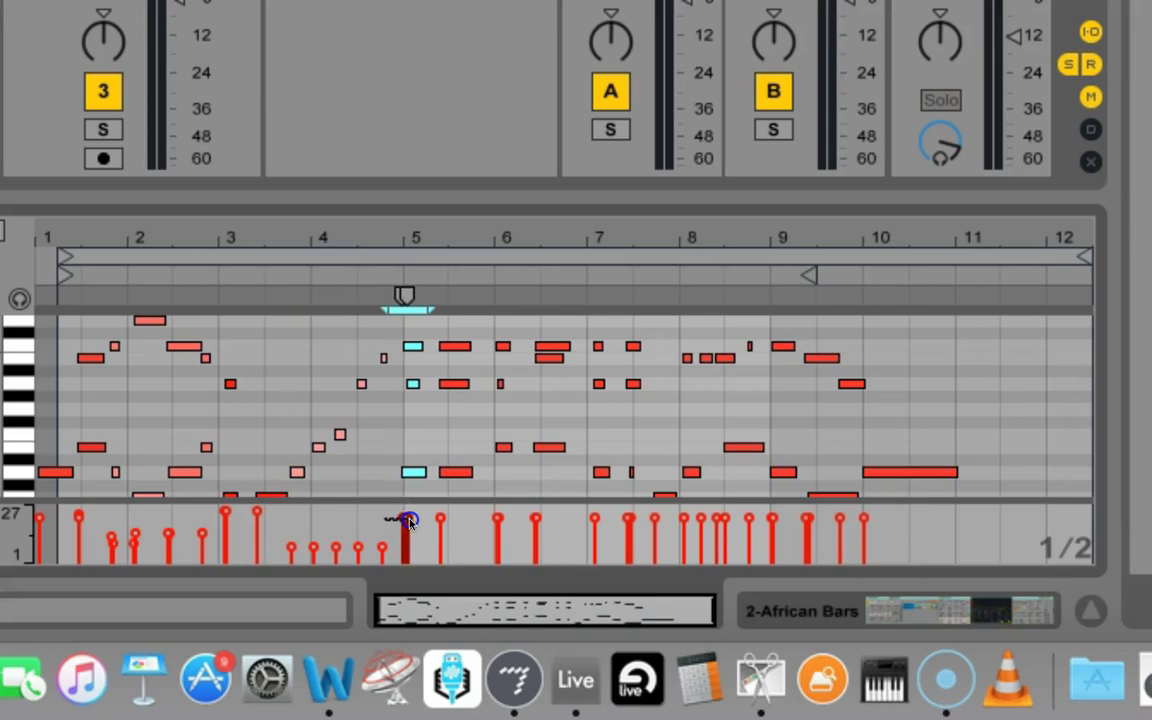
drag(415, 522, 640, 533)
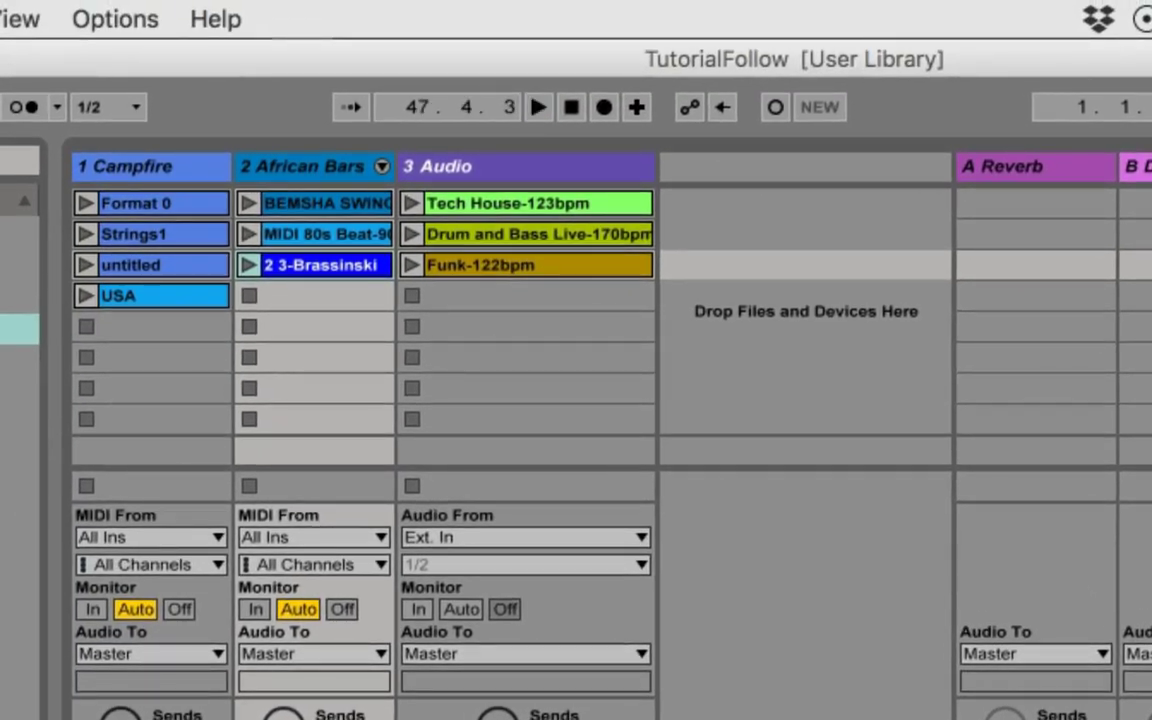
Step: Launch the 2 3-Brassinski clip from the start to hear the edited velocities
click(249, 265)
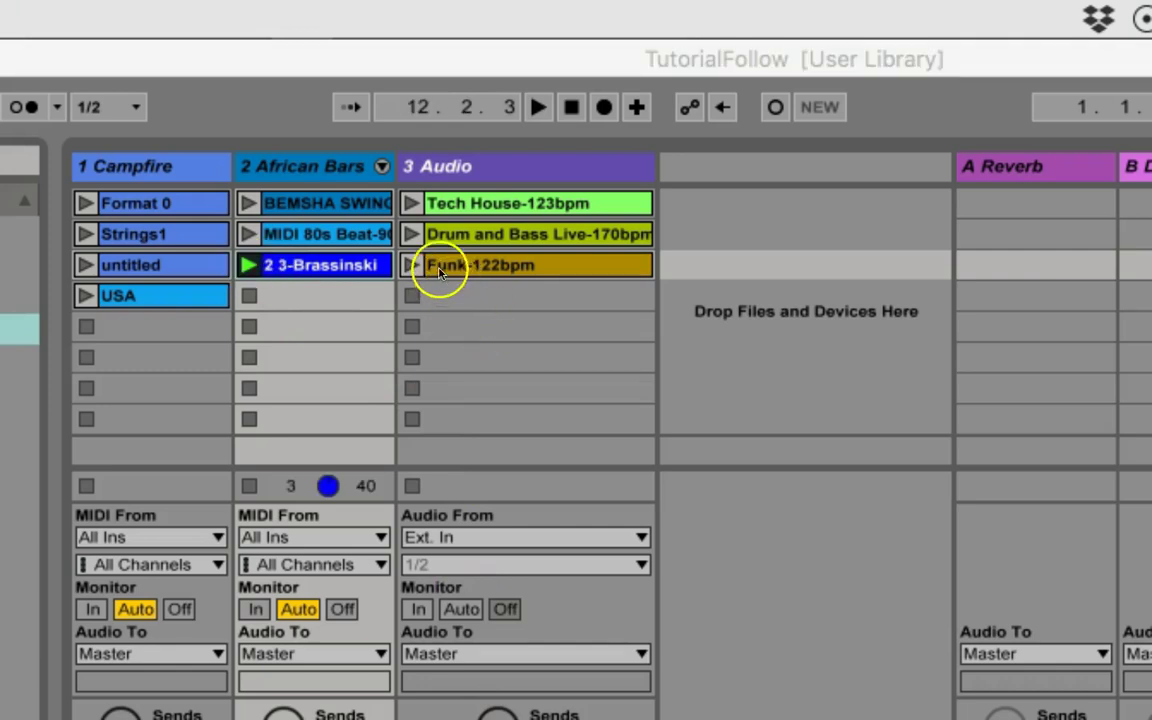
click(249, 265)
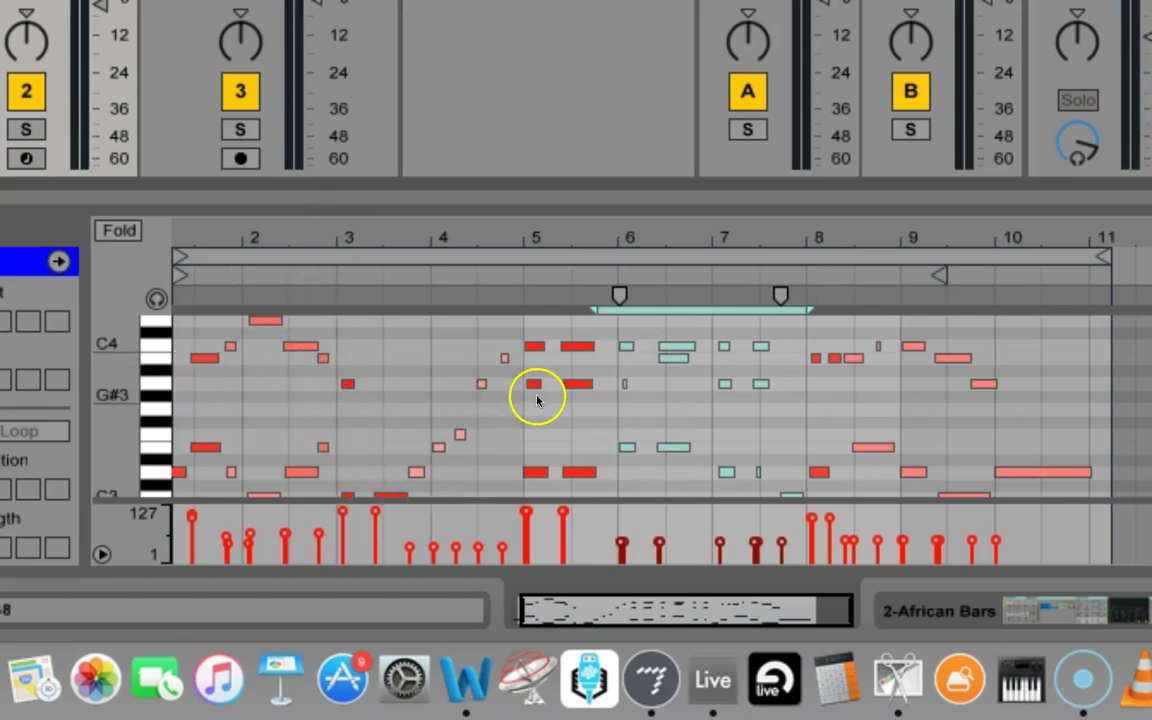
mouse_move(531, 511)
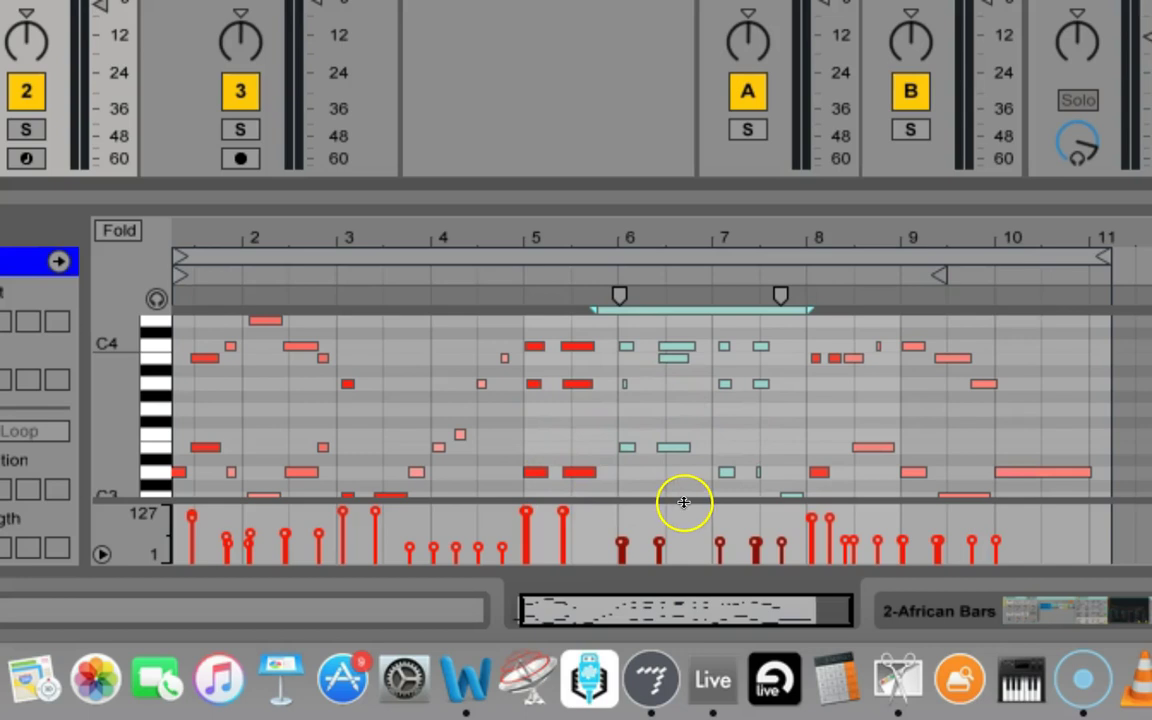
Step: Select the 2 3-Brassinski clip's full loop range and choose Extract Groove(s)
click(387, 255)
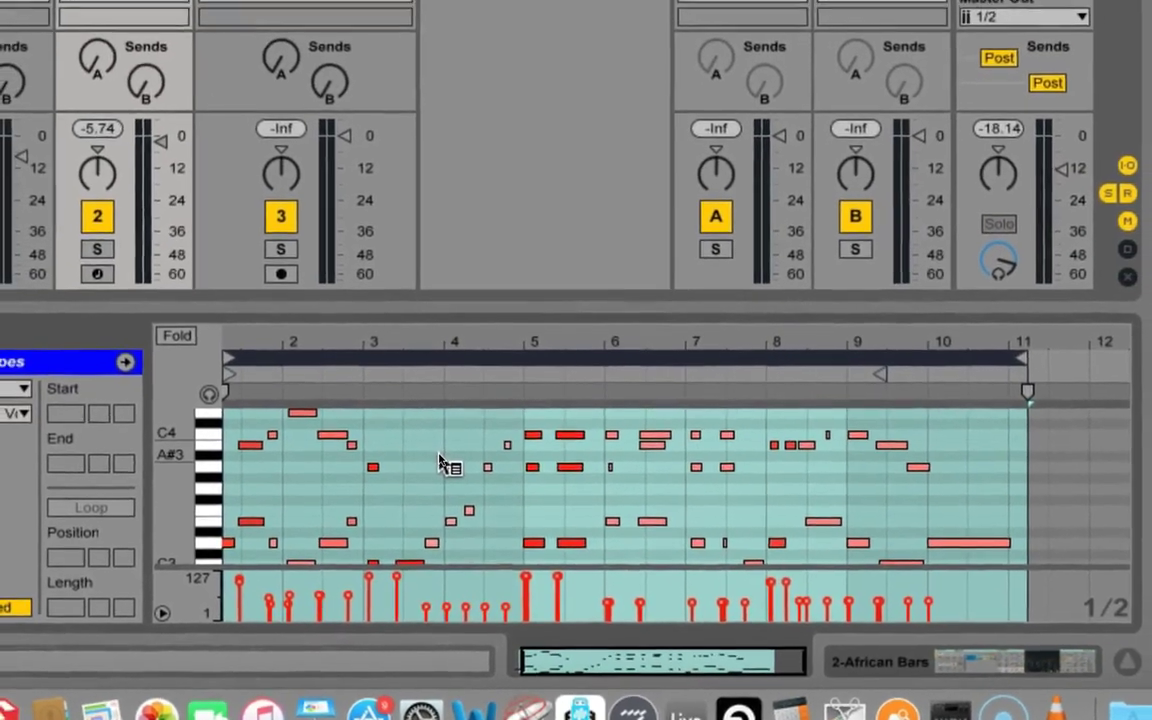
right_click(440, 463)
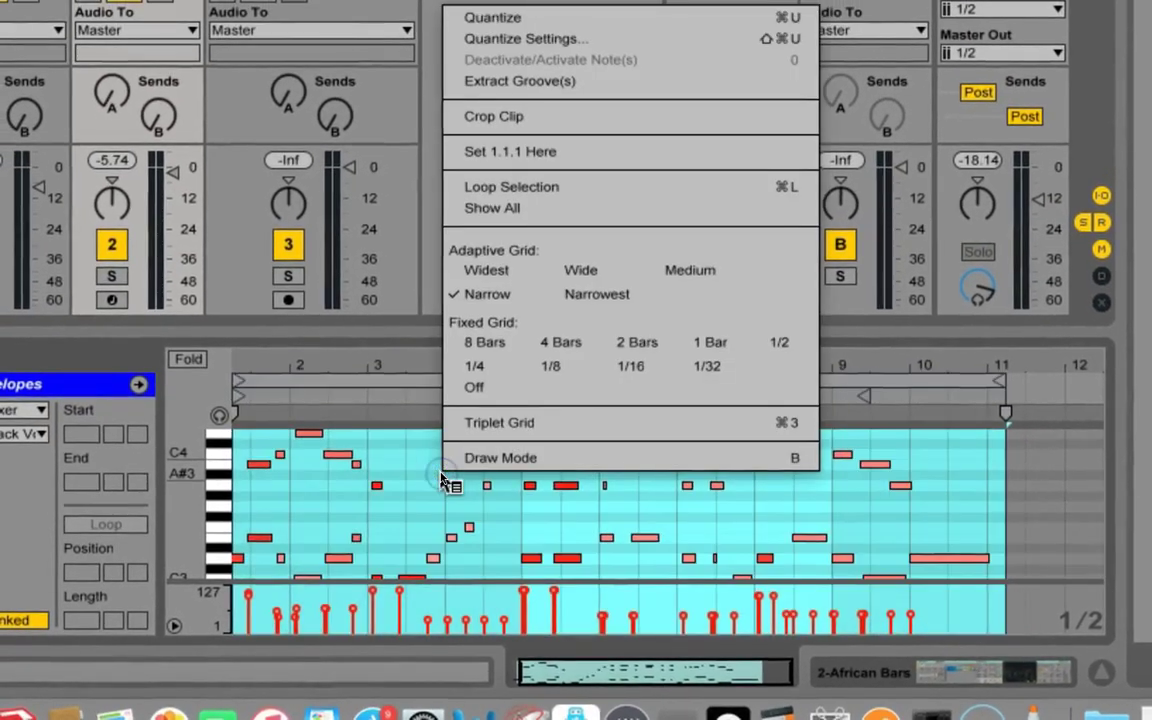
click(543, 82)
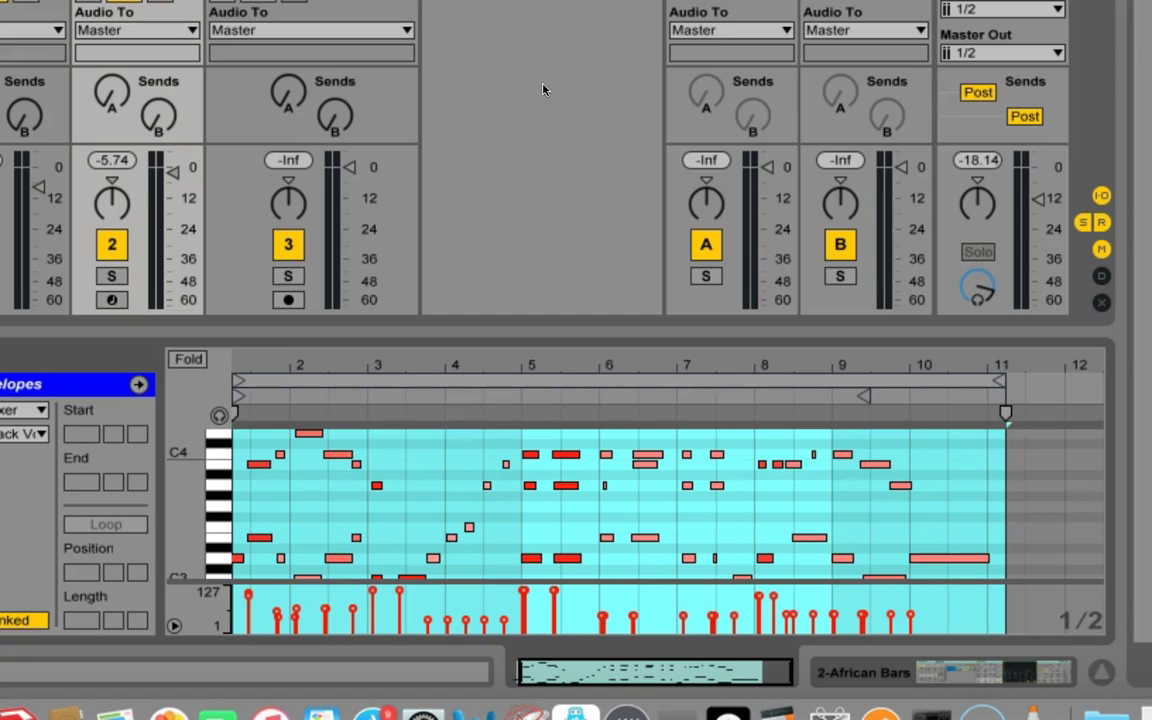
click(555, 67)
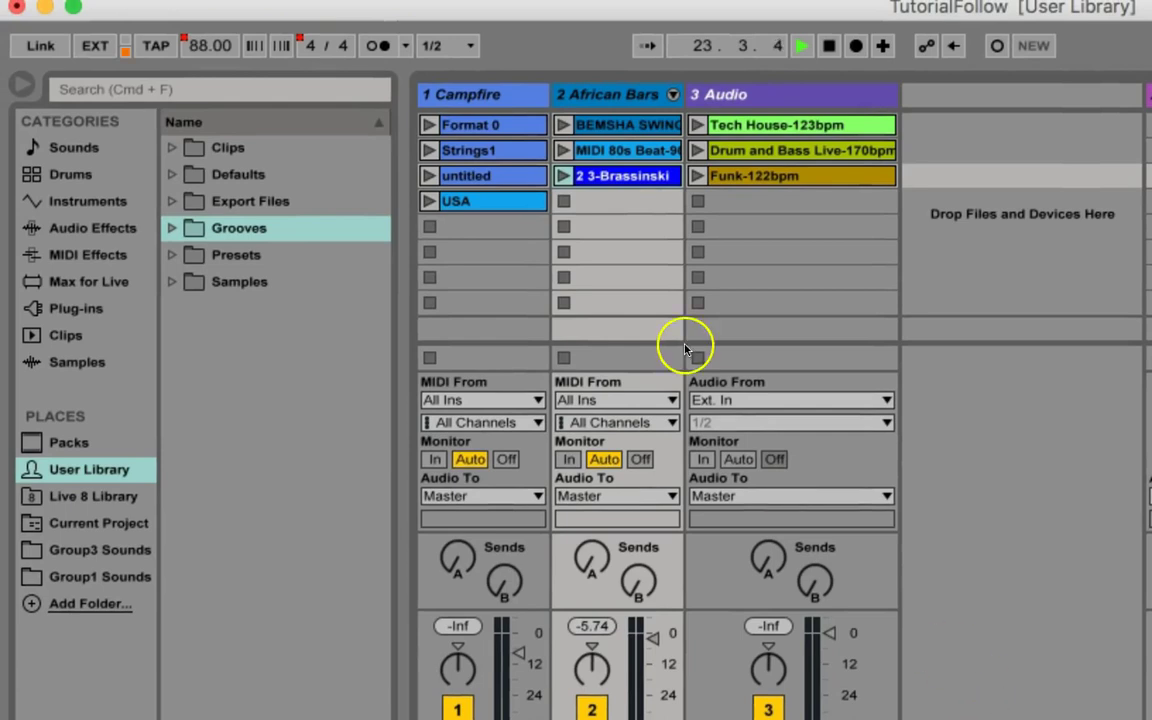
Step: Select the USA clip and choose 2 3-Brassinski in its Clip box Groove chooser
click(478, 204)
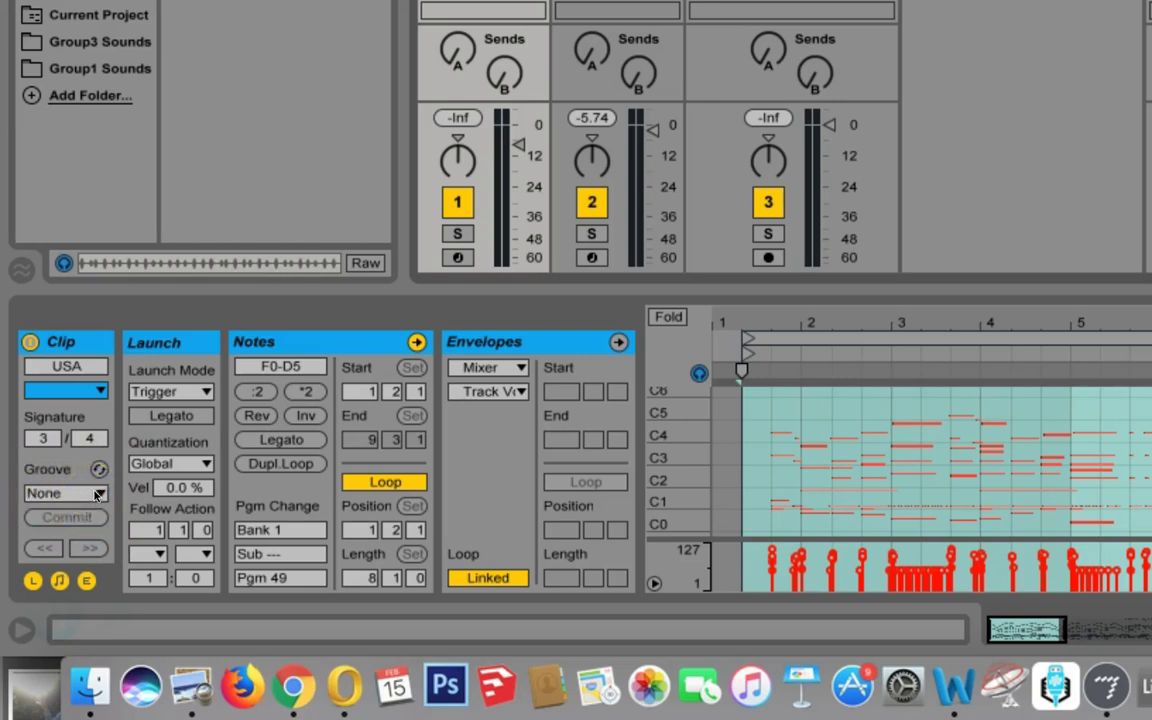
click(97, 494)
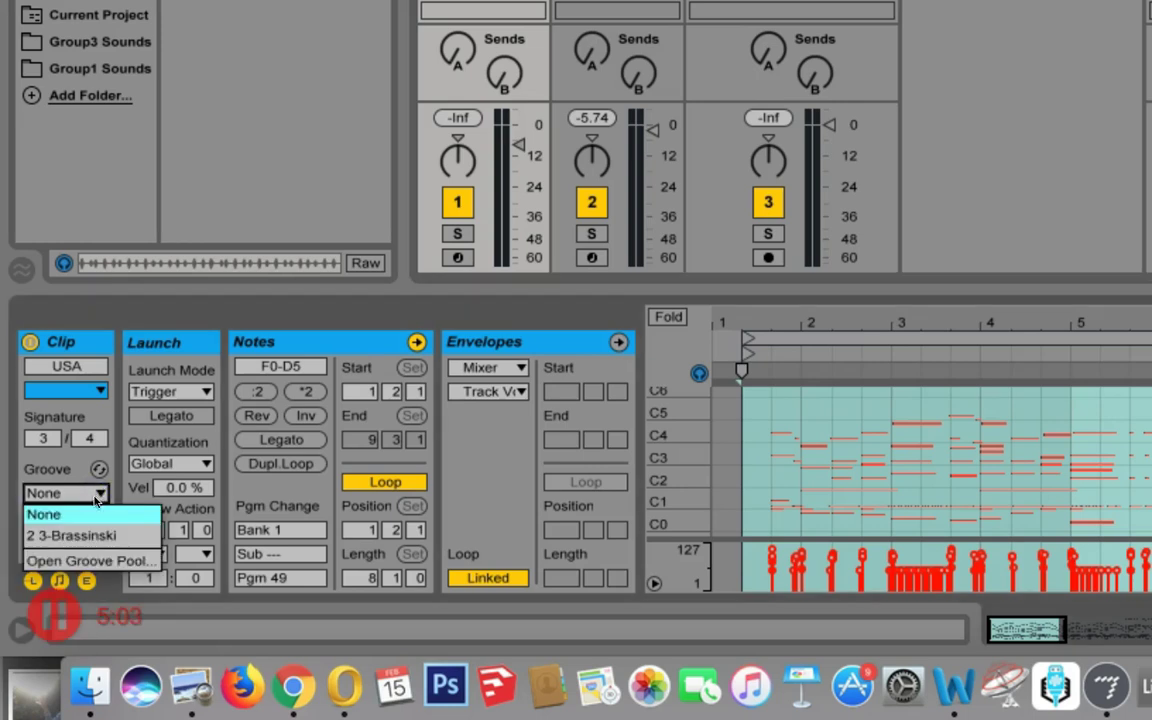
click(91, 537)
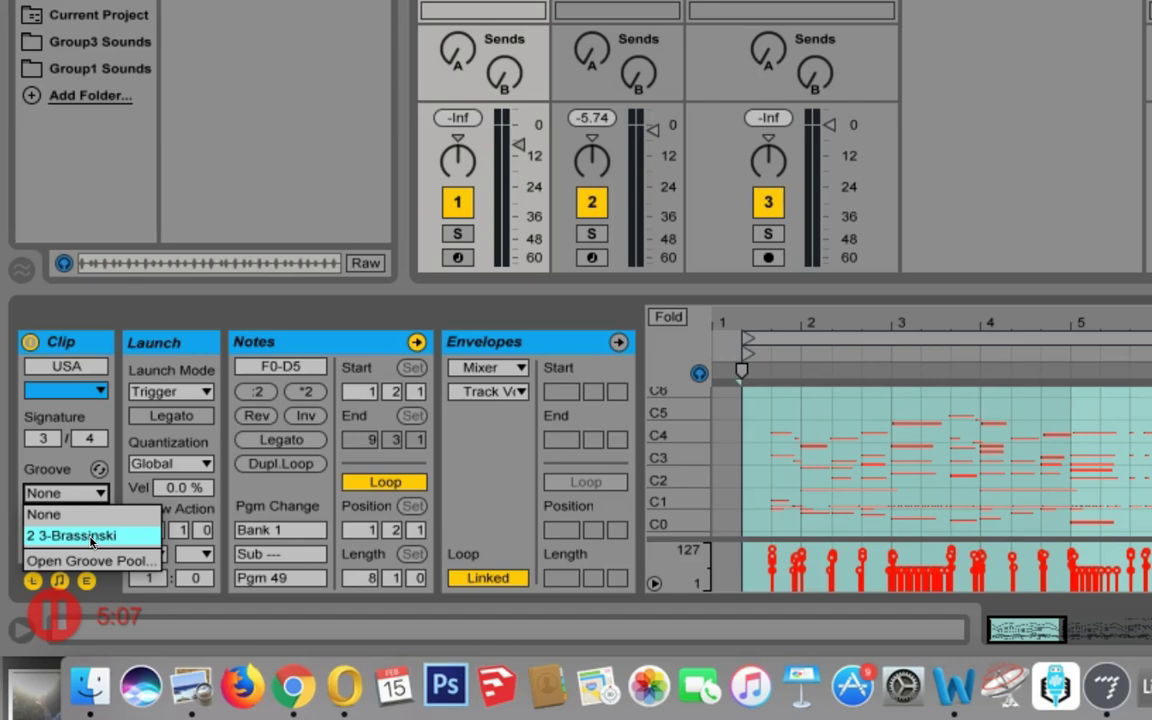
click(91, 537)
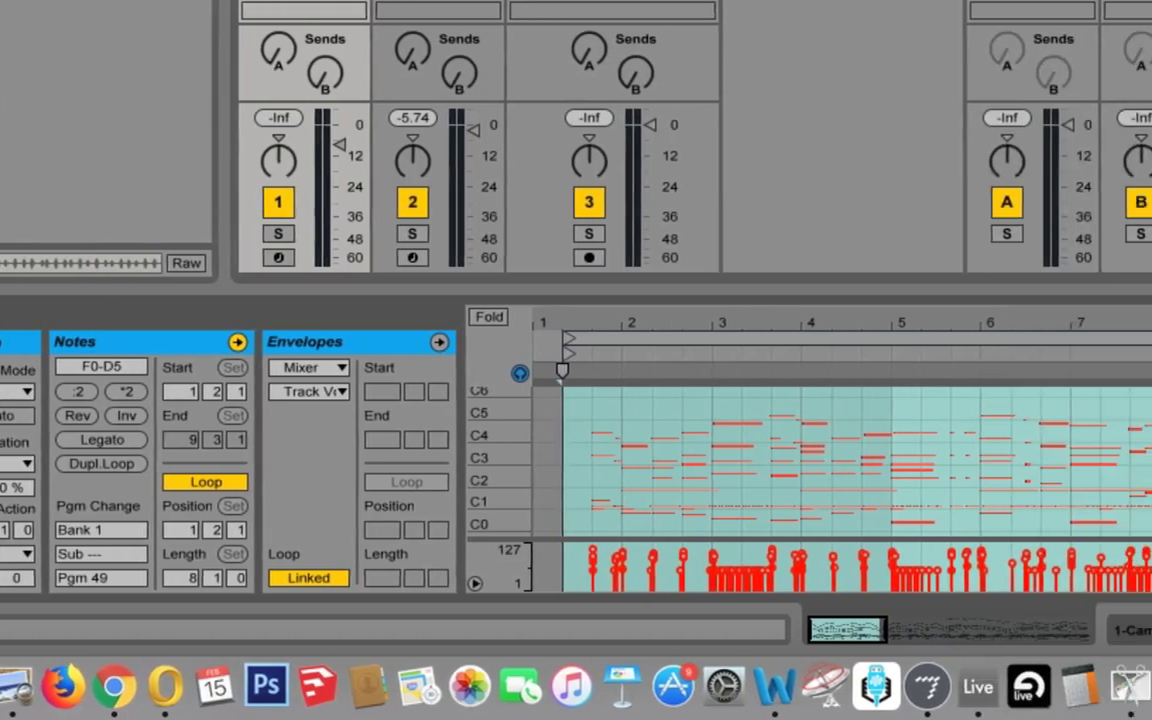
Step: Start playback to hear the USA clip with the 2 3-Brassinski groove
key(space)
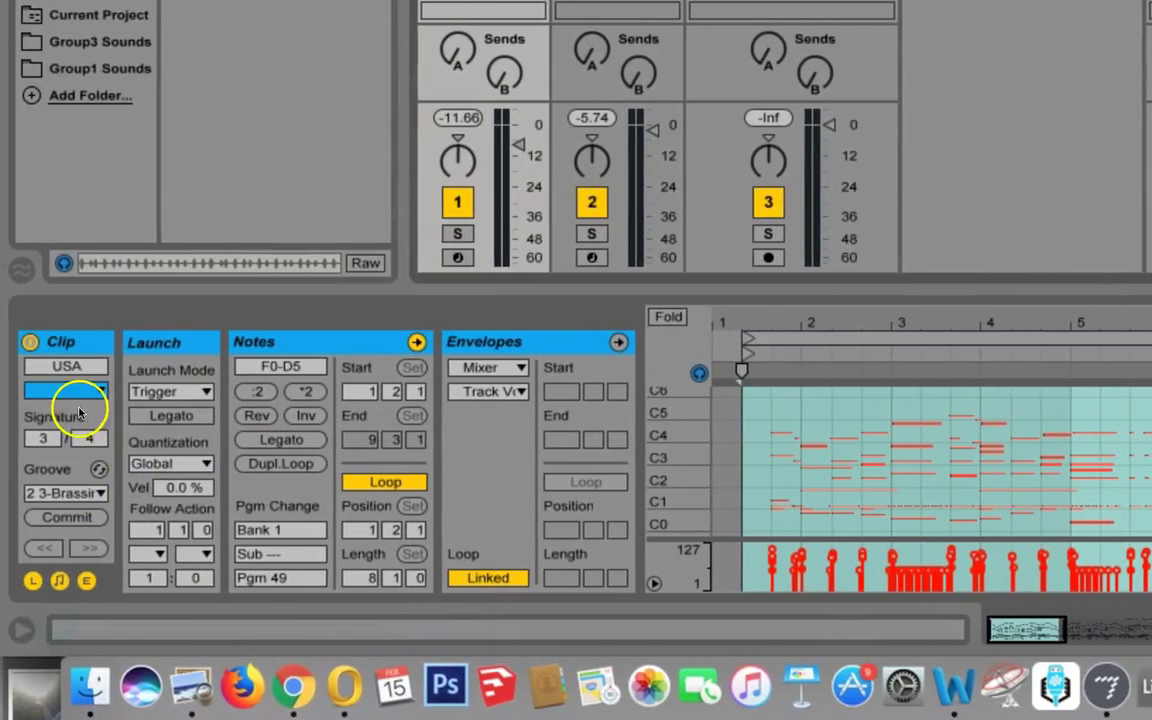
Step: Set the USA clip's groove to None and raise the Mac's volume
click(97, 494)
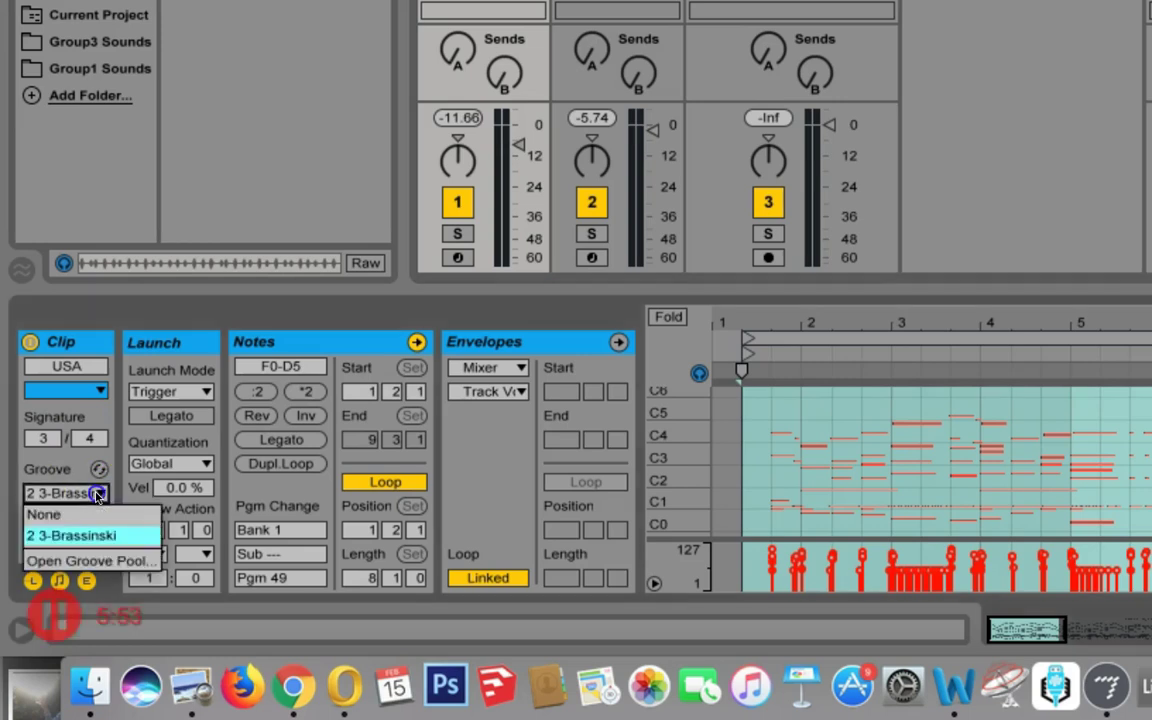
click(80, 512)
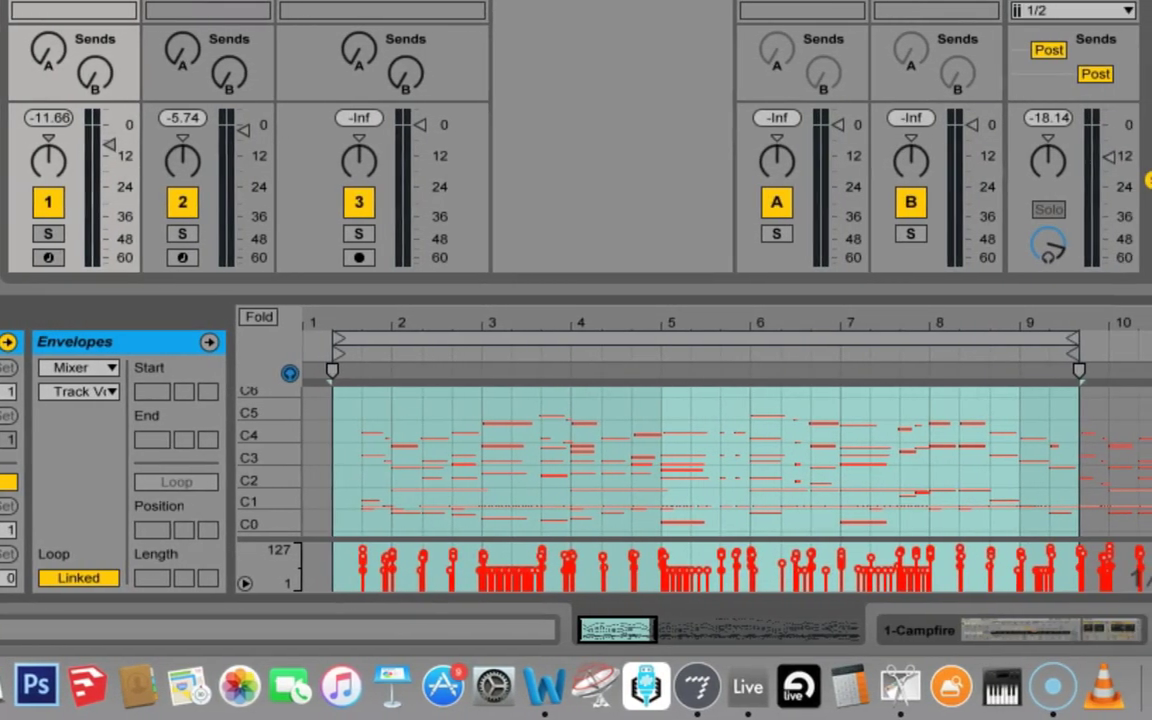
key(XF86AudioRaiseVolume)
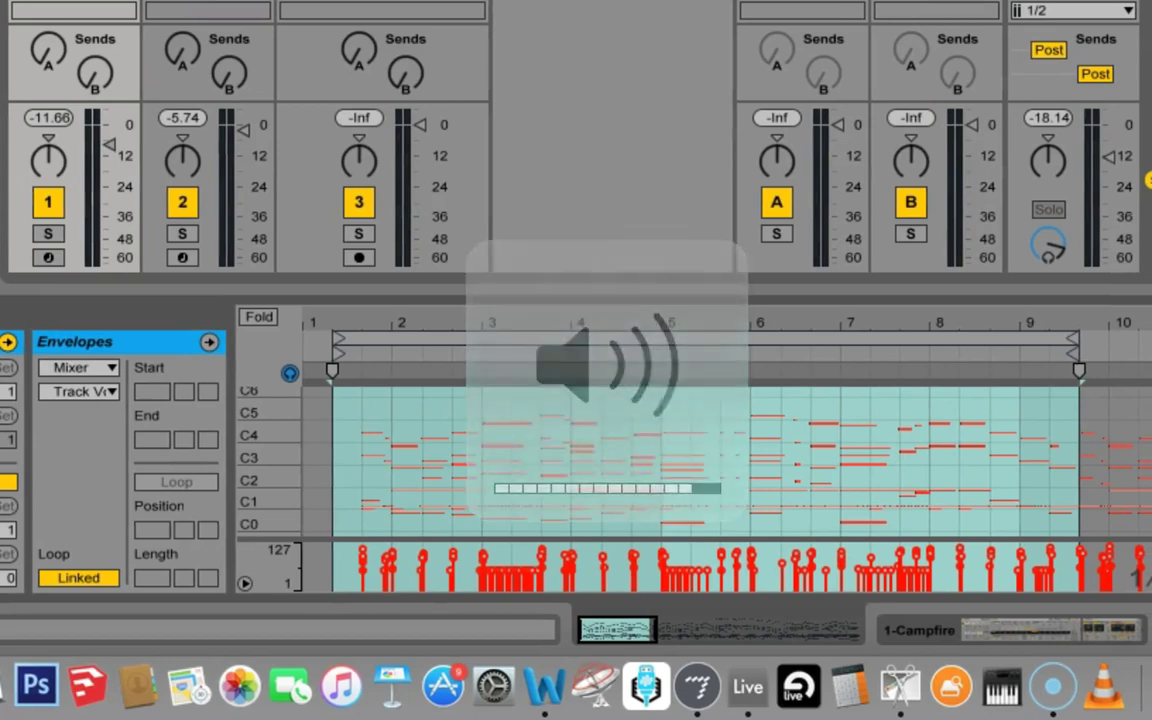
Step: Start playback with Space to hear the ungrooved USA clip
key(space)
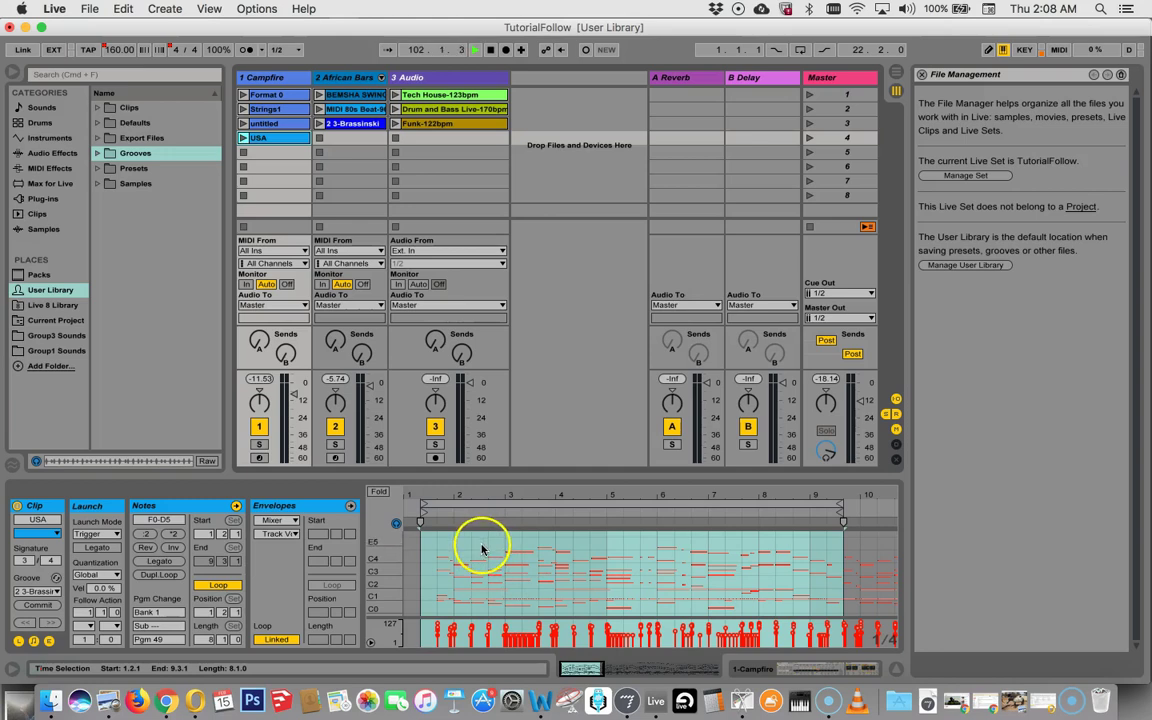
Step: Select the Campfire clips, launch Strings1, Format 0 and untitled in turn, then stop the track
scroll(489, 566, up, 2)
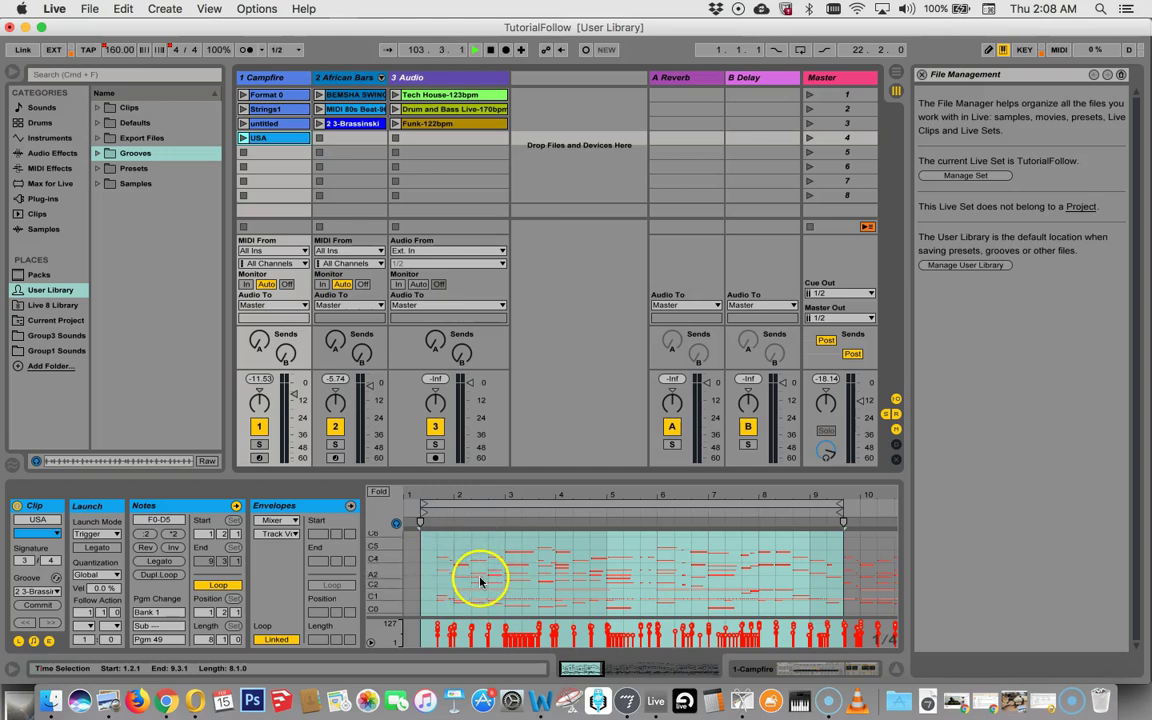
drag(288, 149, 257, 94)
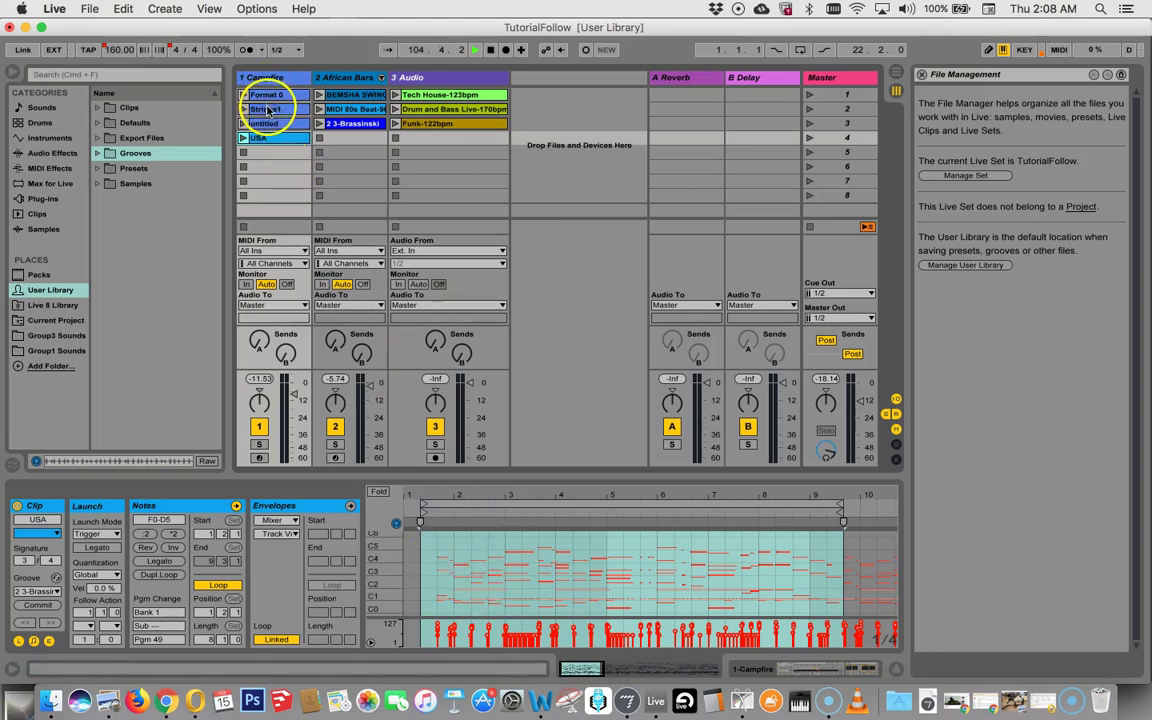
click(268, 113)
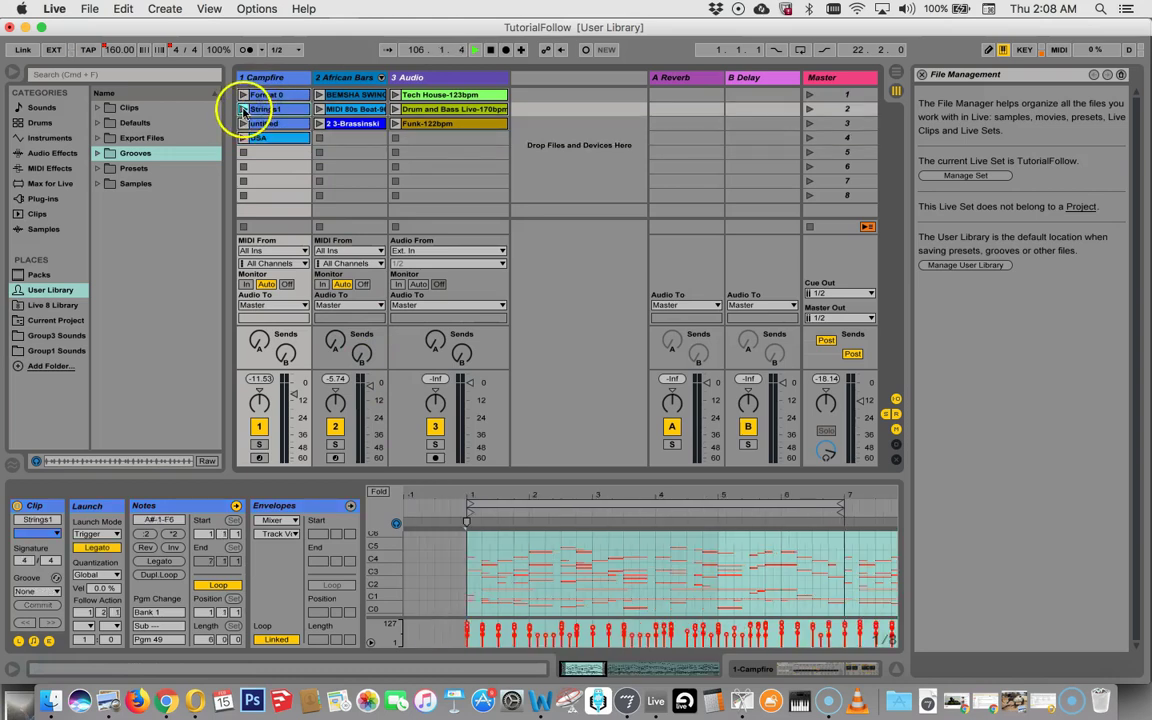
click(243, 109)
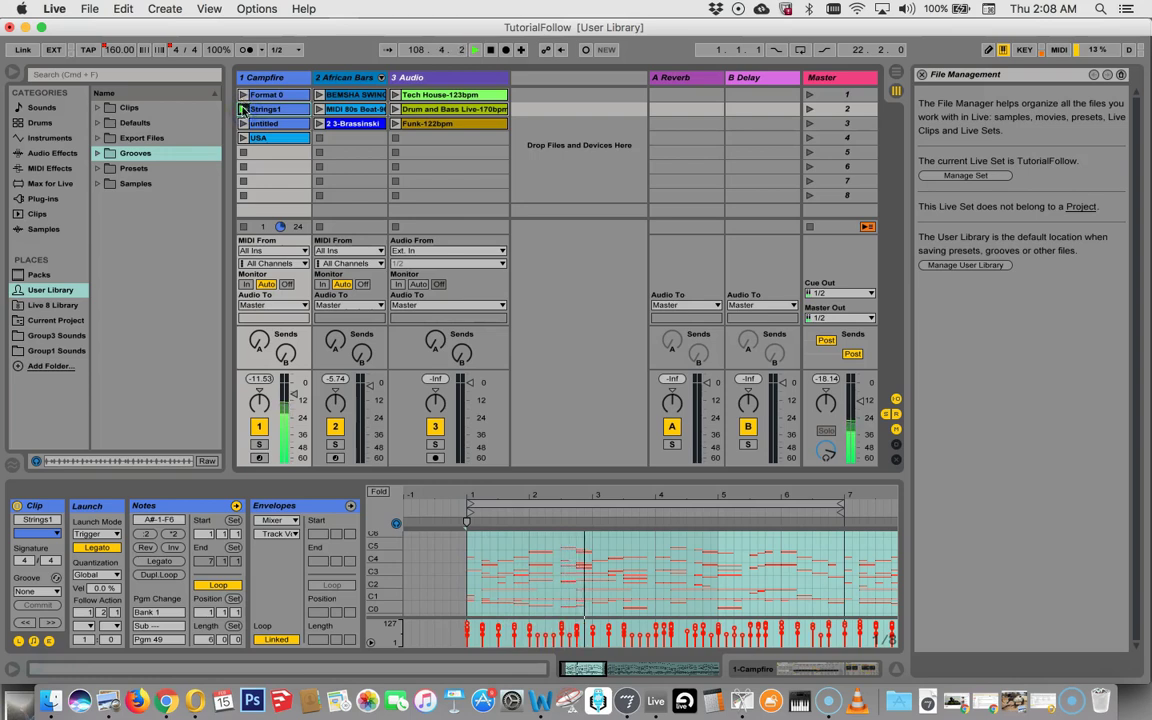
click(243, 95)
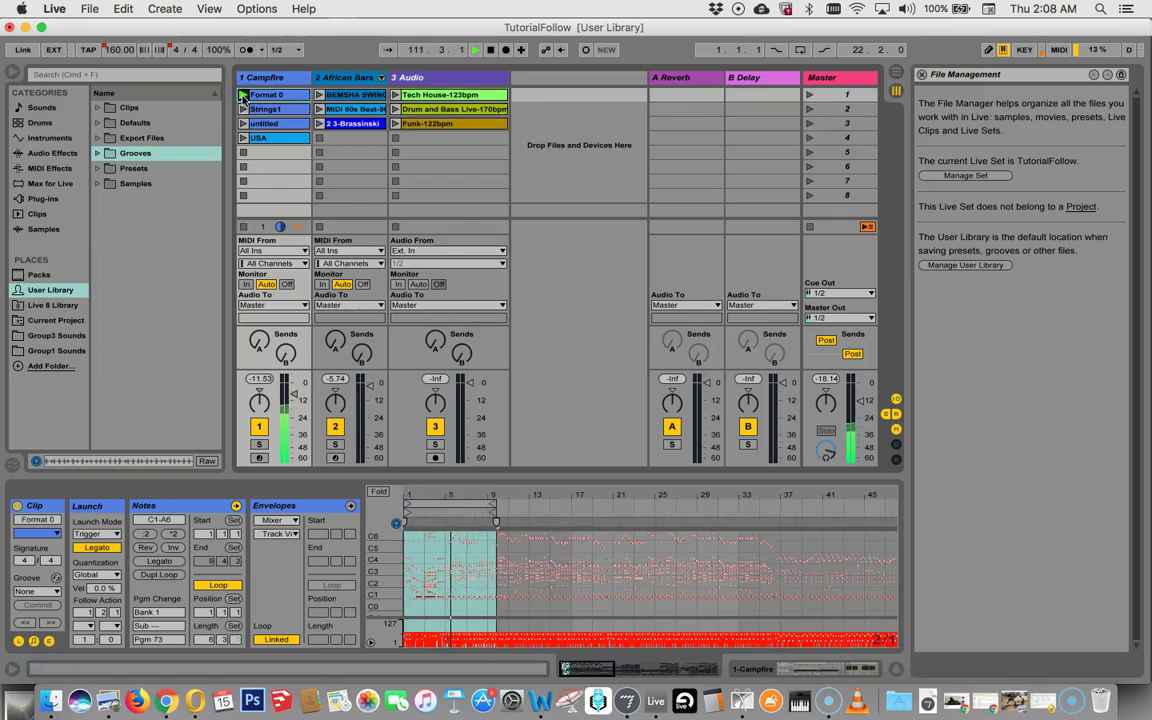
click(243, 123)
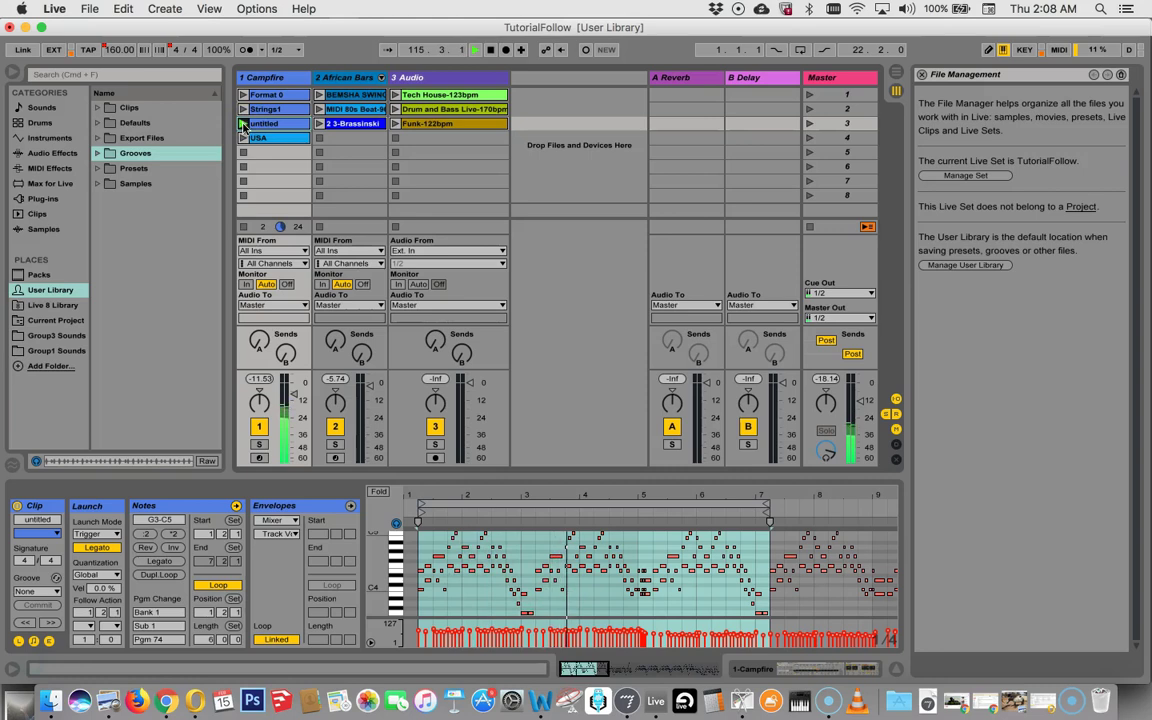
click(243, 152)
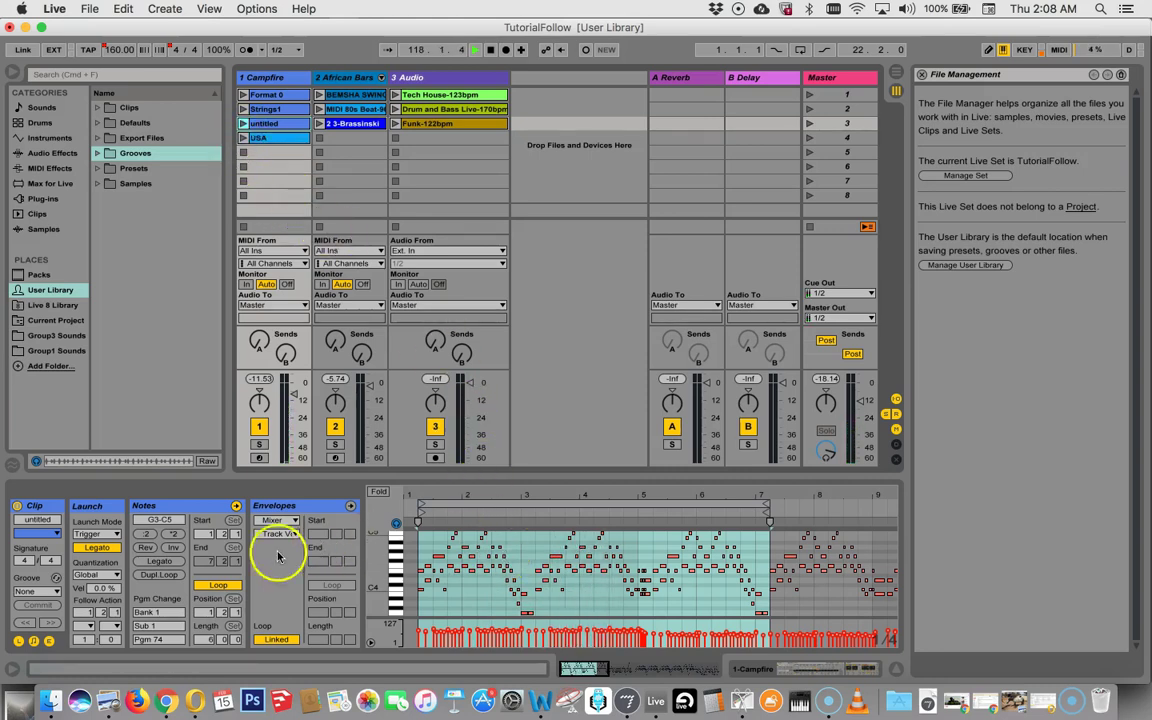
Step: Give the untitled clip the 2 3-Brassinski groove and start playback to hear it
click(55, 591)
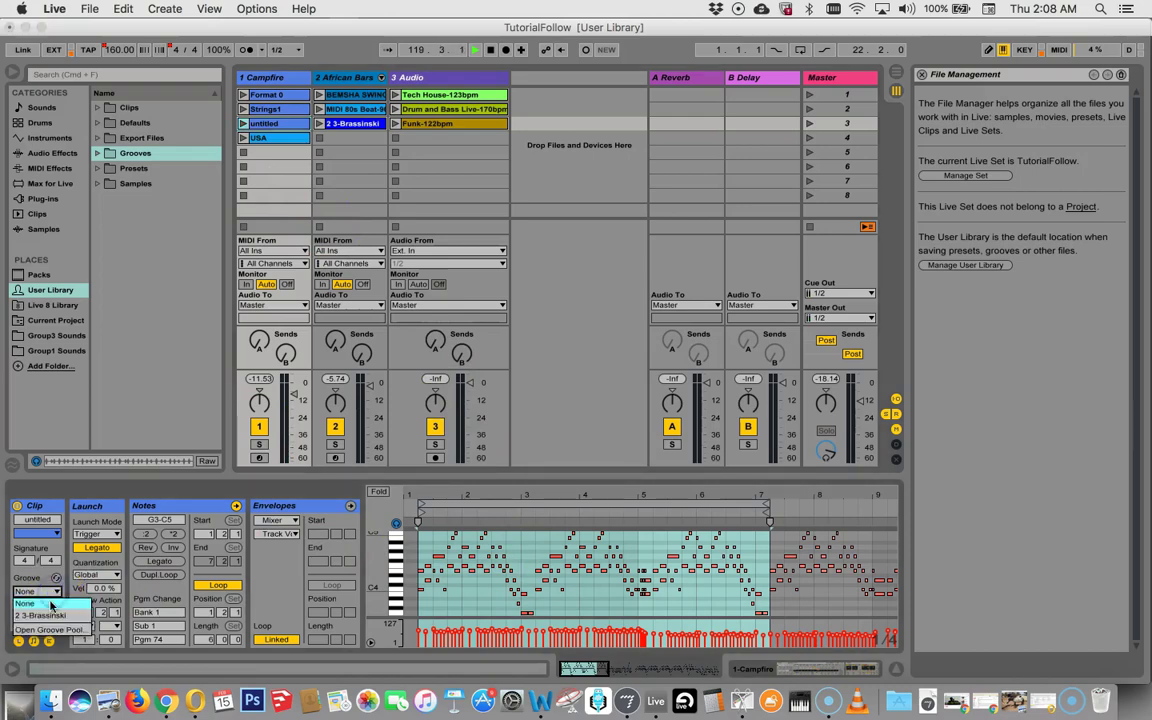
click(50, 615)
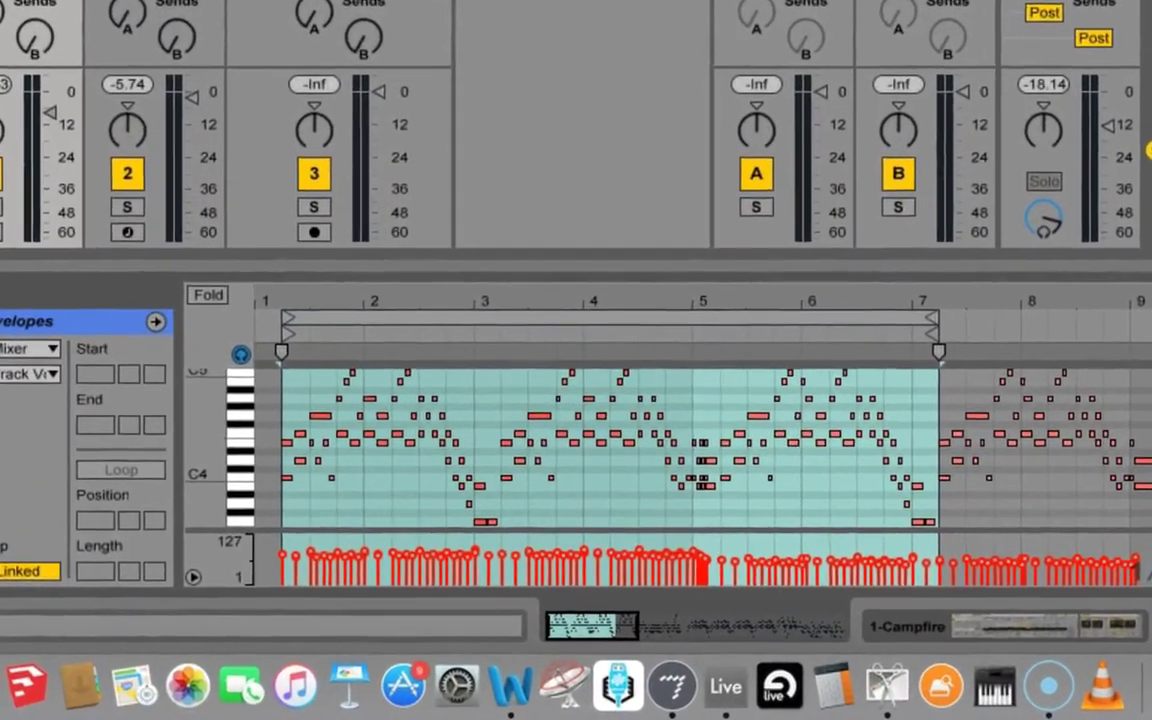
key(space)
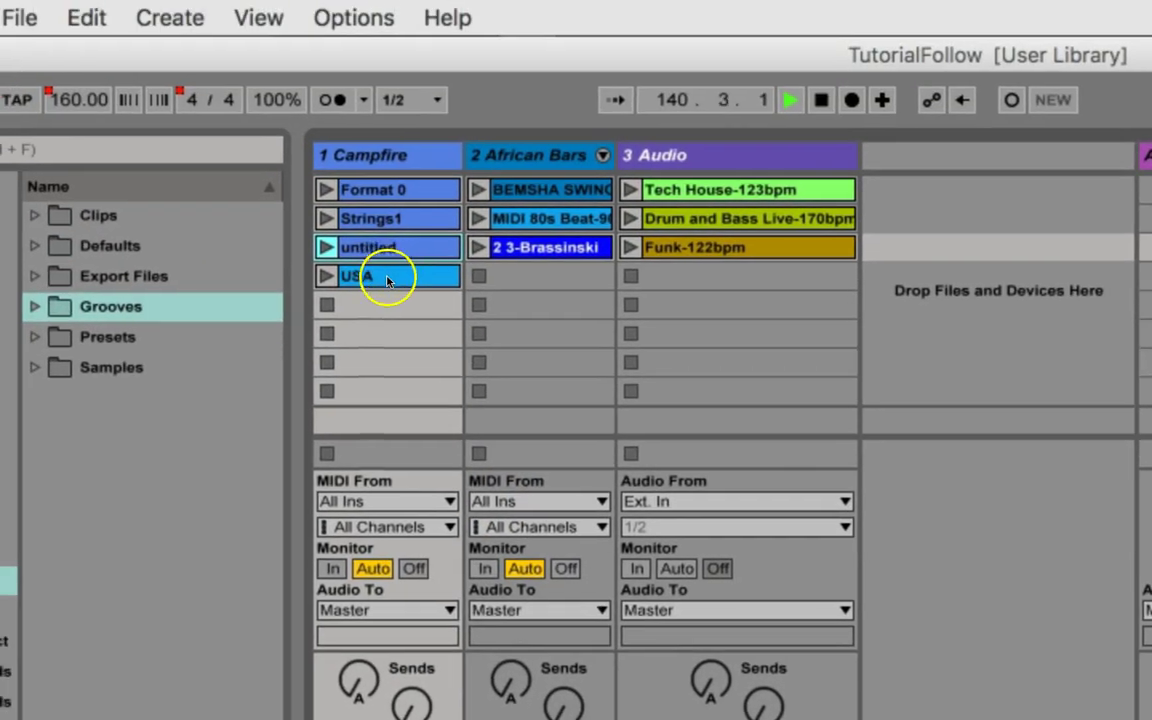
Step: Launch the USA clip and open the Groove Pool from its Groove chooser
click(315, 141)
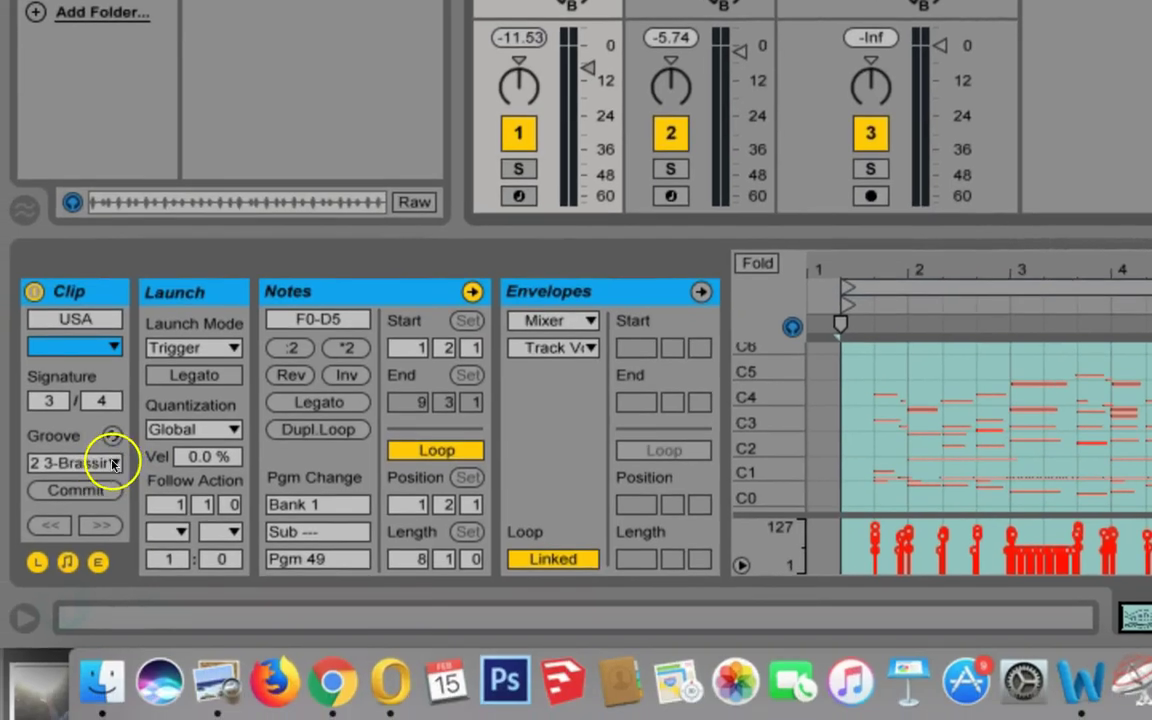
click(112, 463)
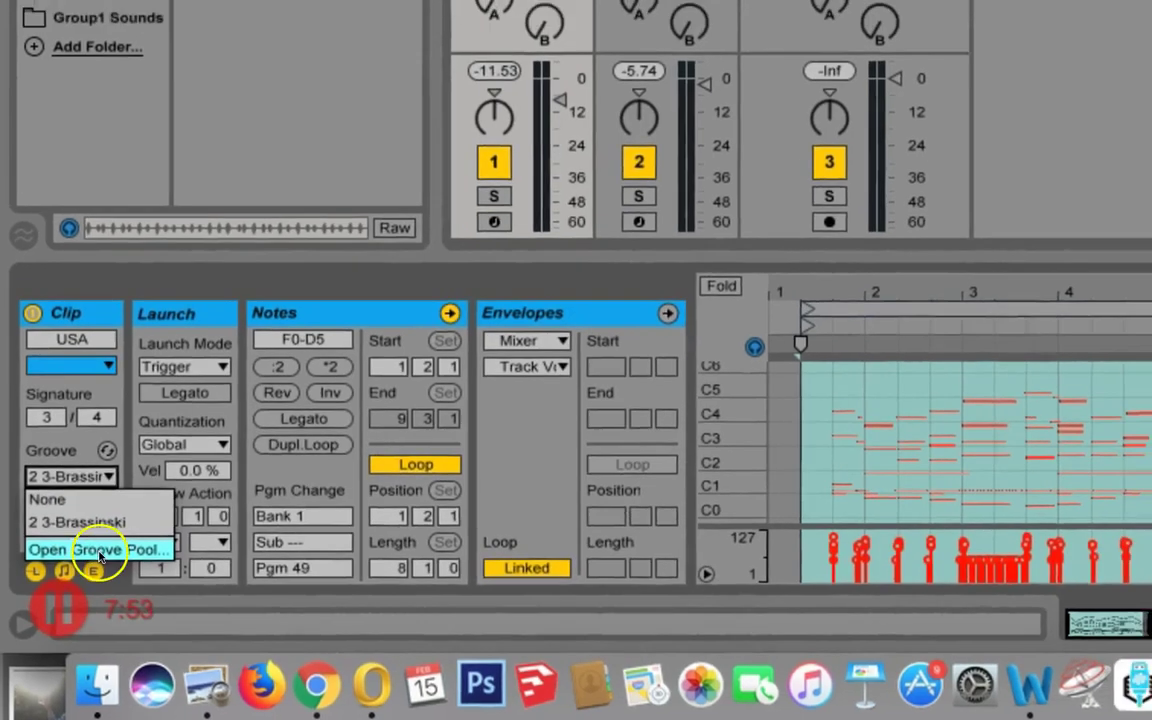
click(107, 545)
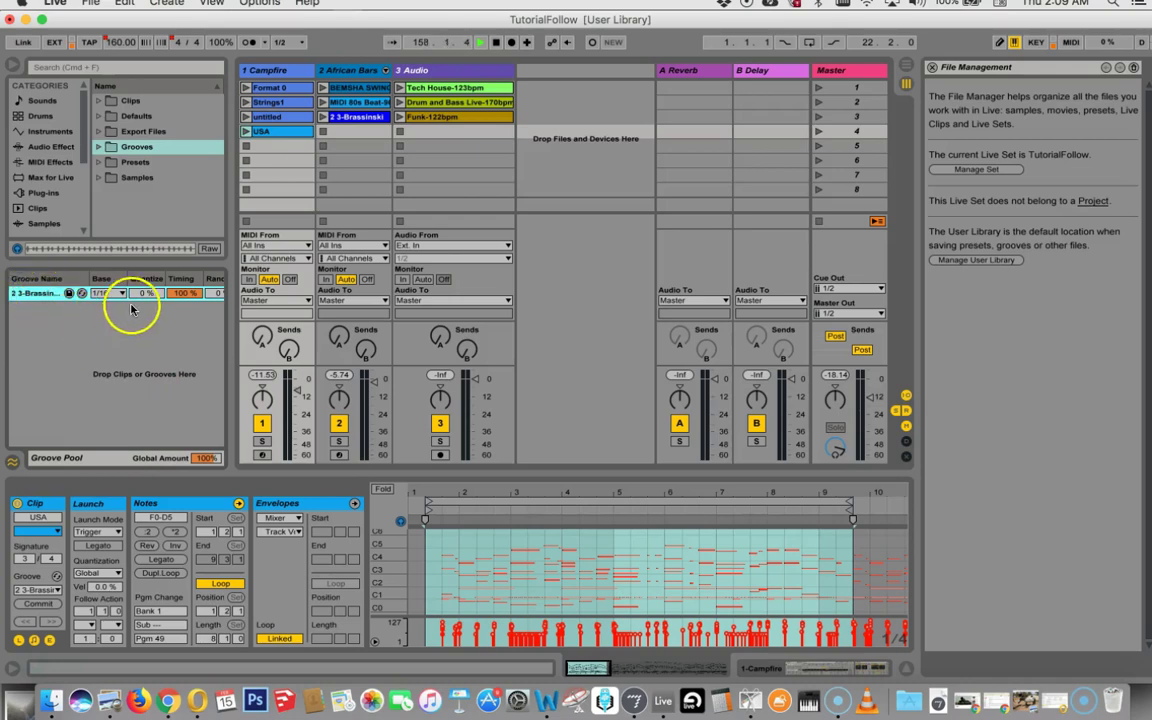
Step: Enlarge the browser and browse the User Library's Grooves folder
drag(122, 263, 103, 362)
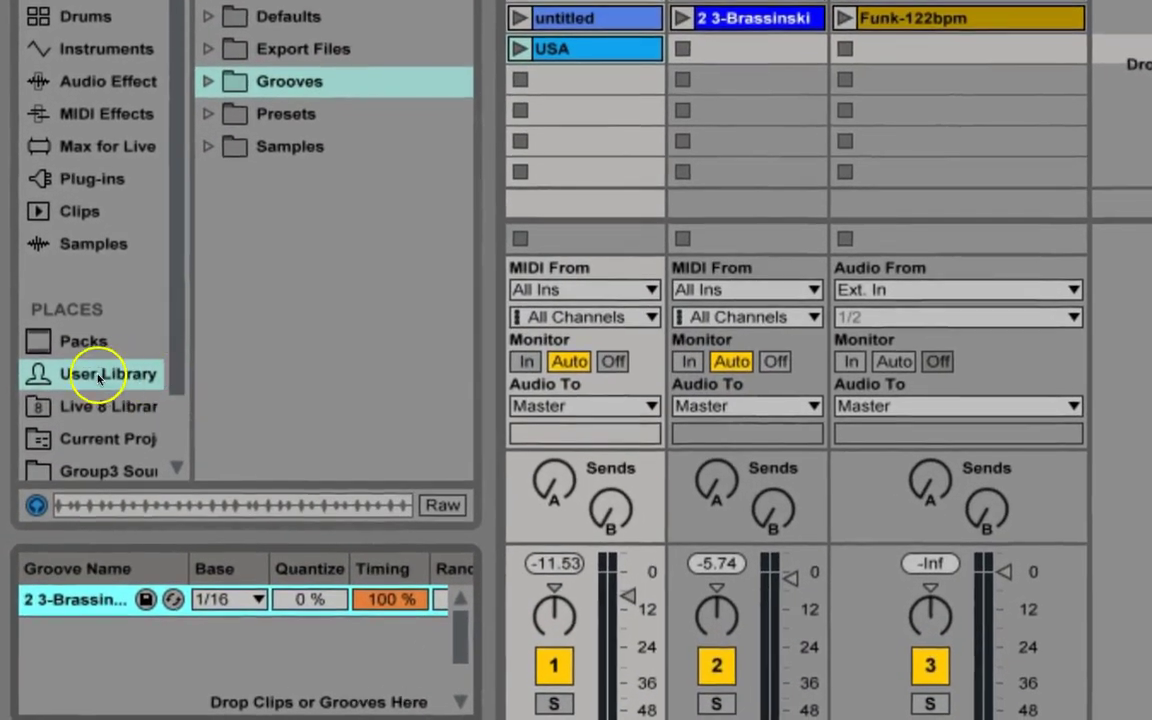
click(31, 351)
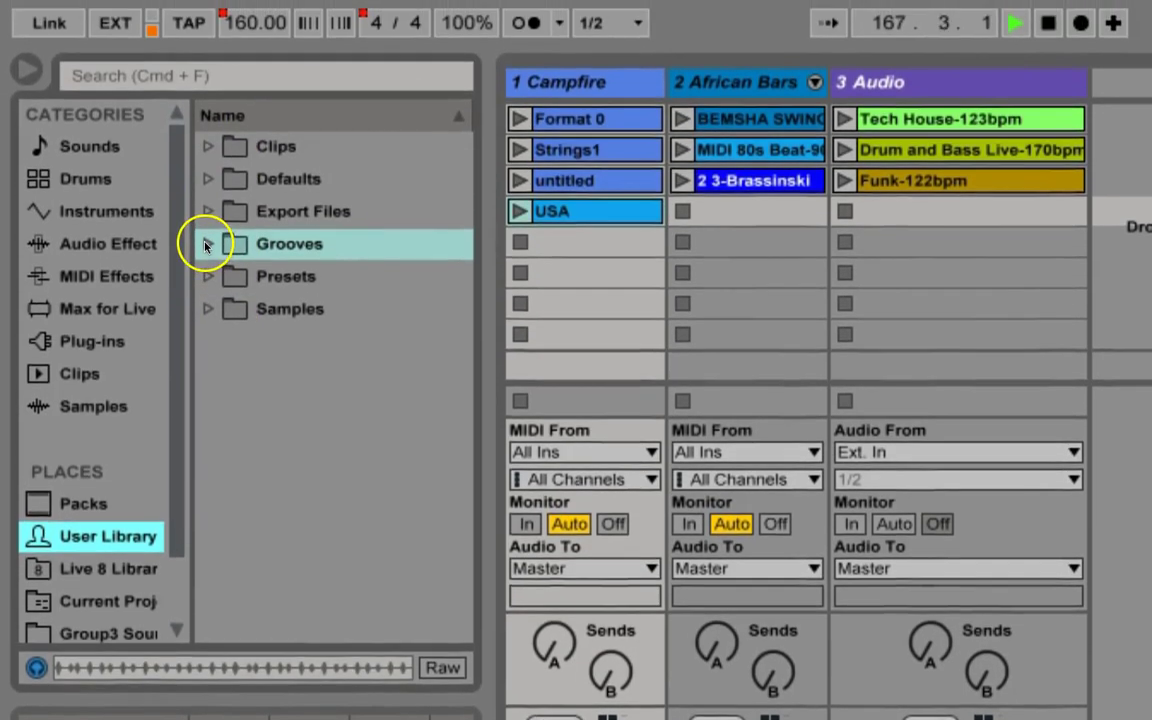
click(205, 244)
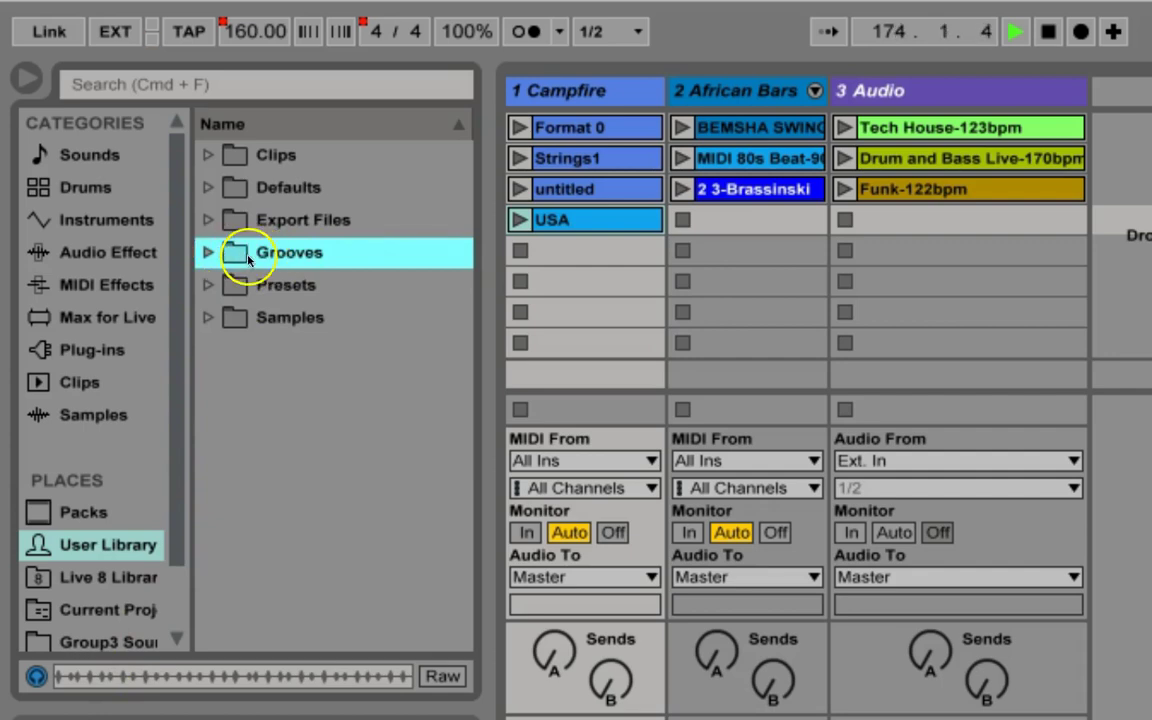
Step: Browse Packs to Core Library > Swing and Groove > Latin Percussion and preview Bolero melodico
click(74, 514)
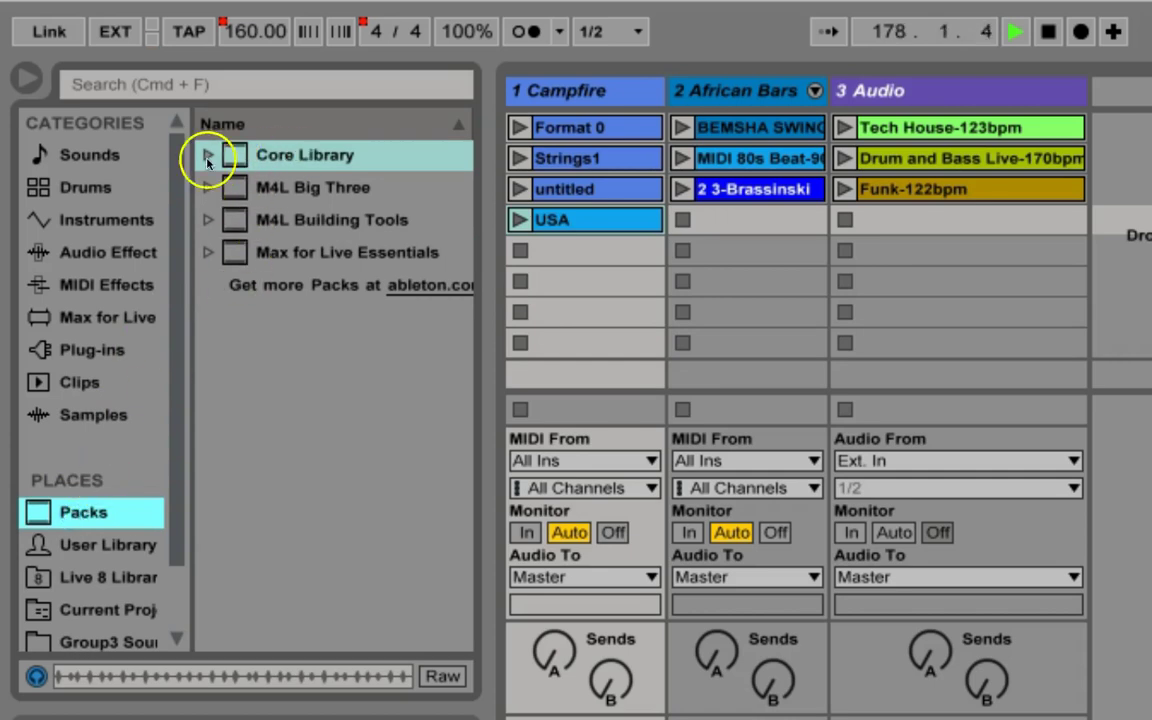
click(207, 157)
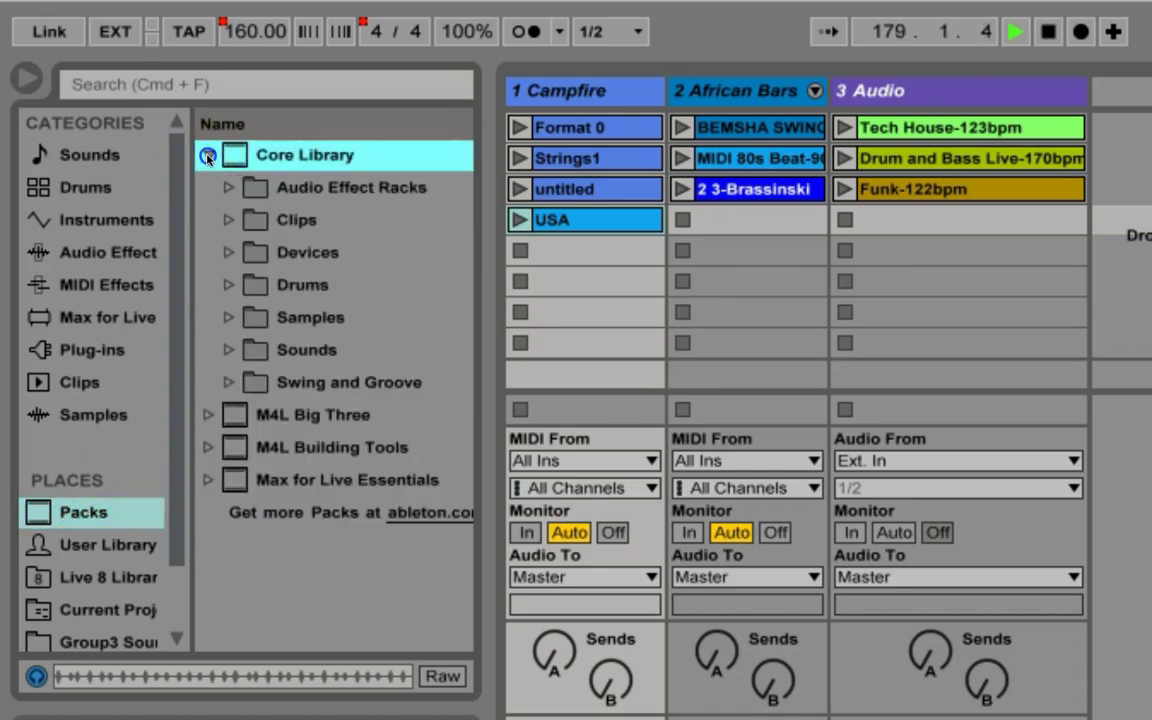
click(229, 384)
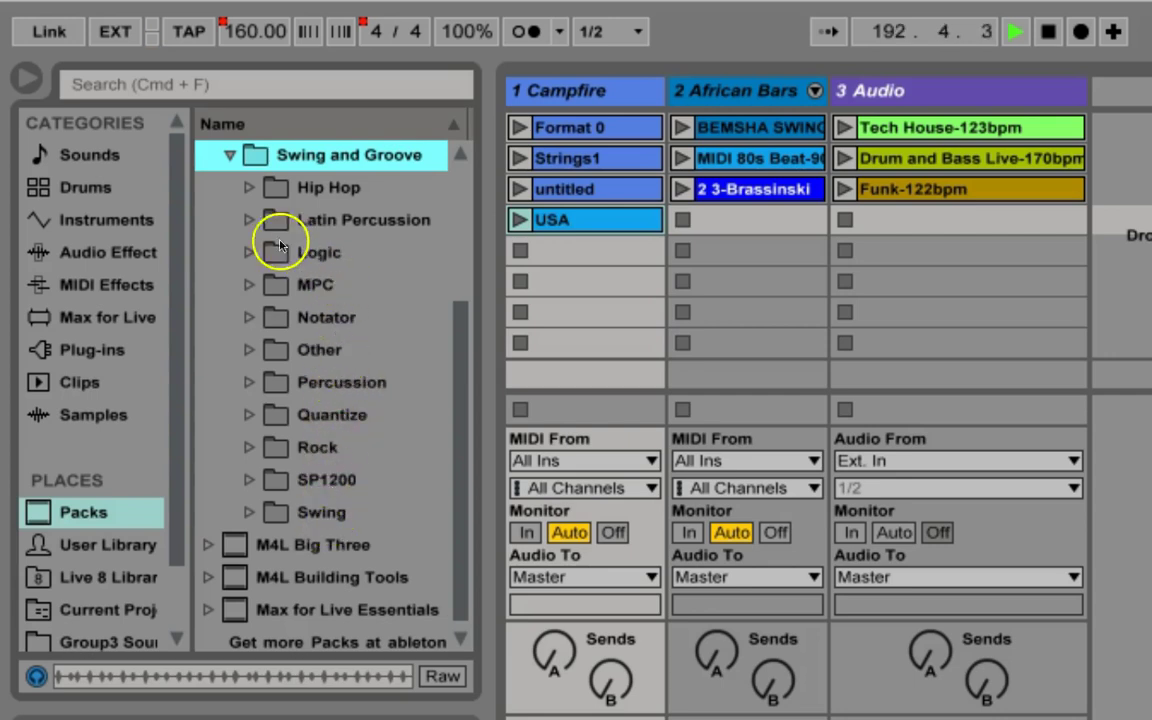
click(249, 221)
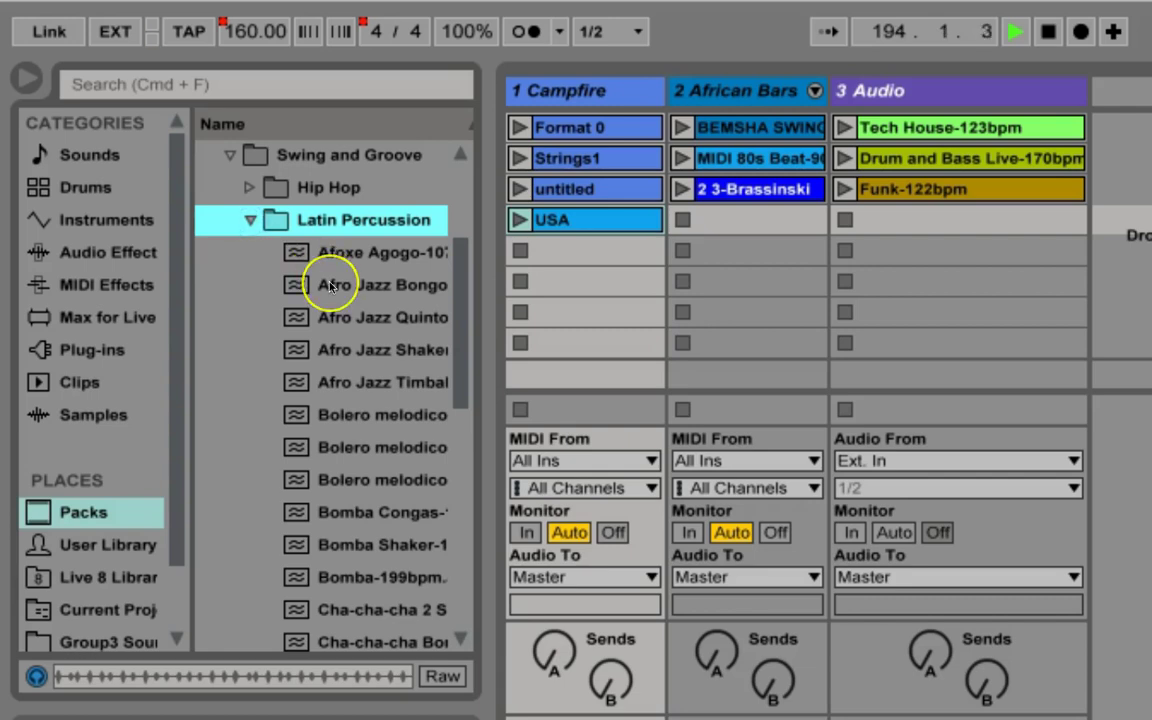
scroll(330, 291, down, 1)
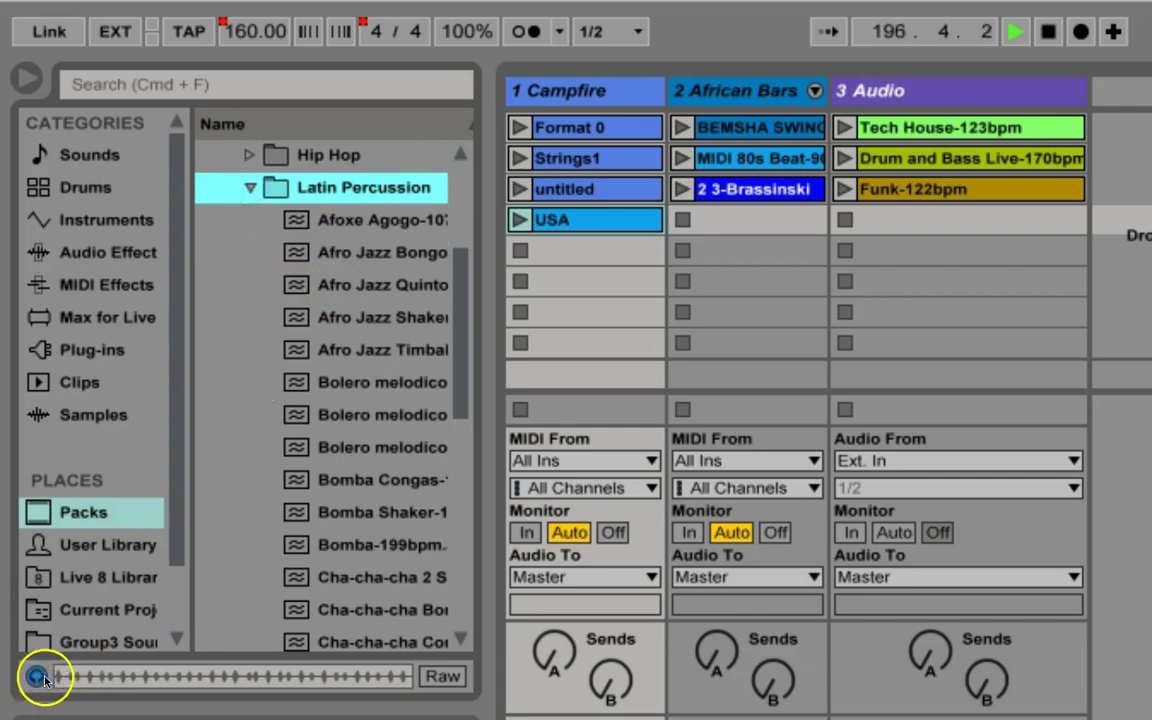
click(298, 451)
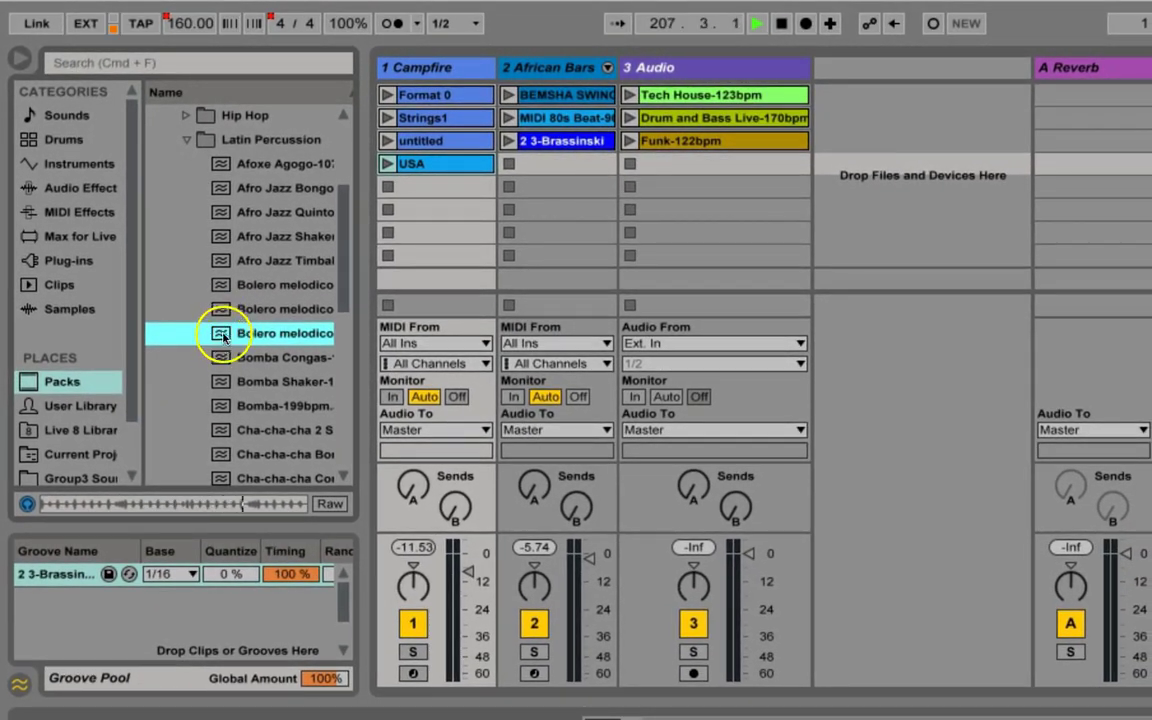
Step: Add Bolero melodico to the Groove Pool, preview the Bomba and Cha-cha-cha grooves, then add Bomba Congas
click(60, 600)
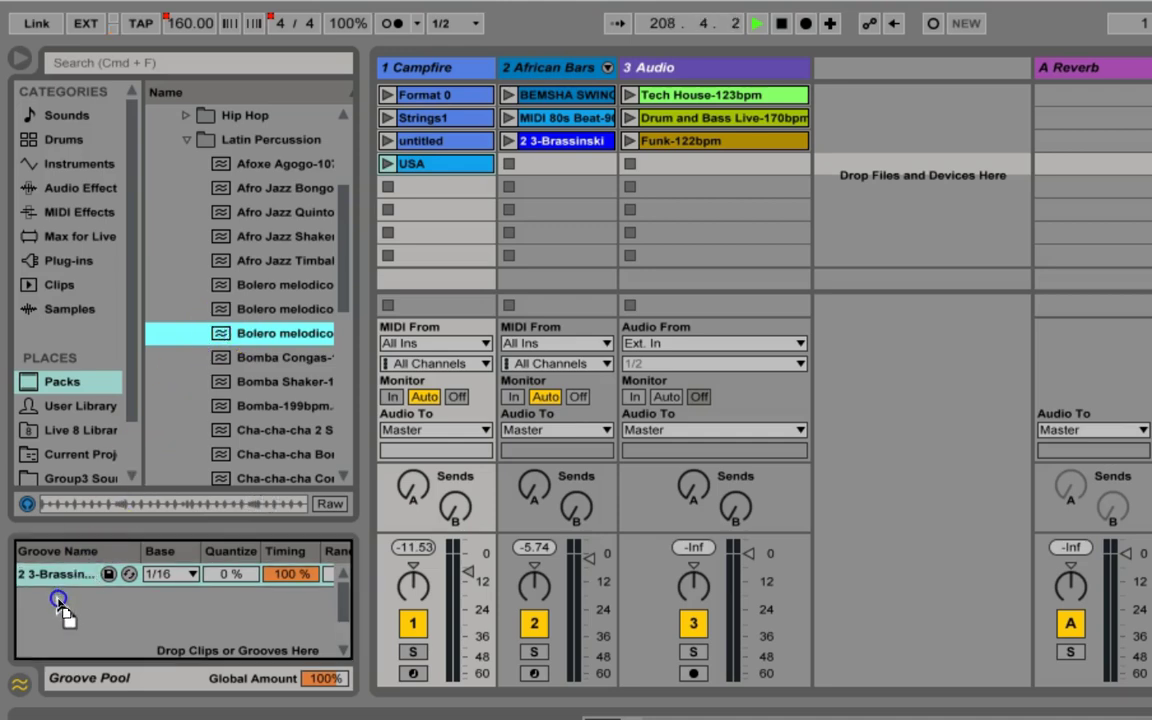
drag(60, 604, 57, 598)
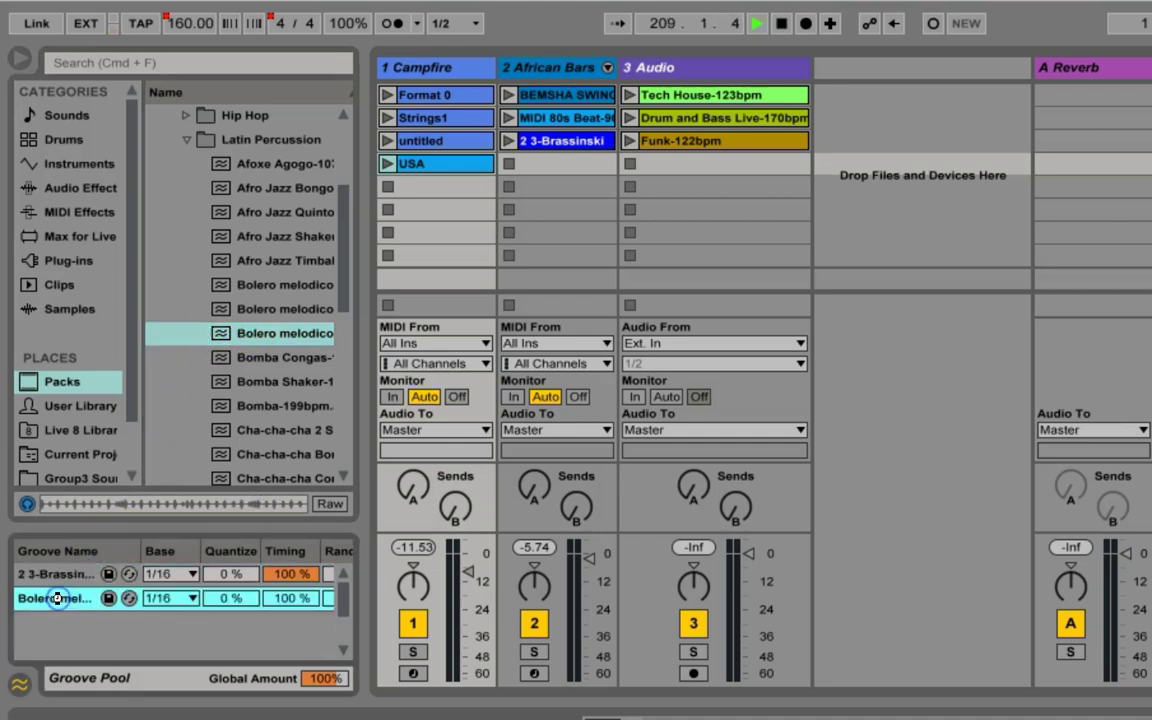
click(220, 358)
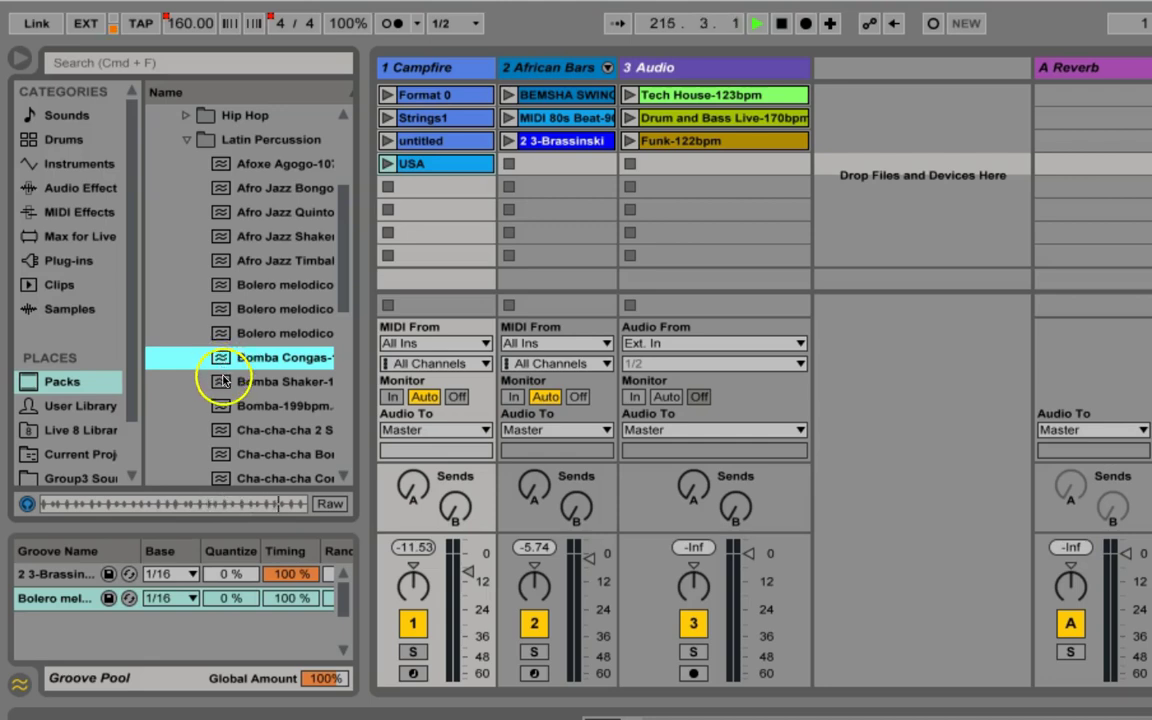
click(224, 381)
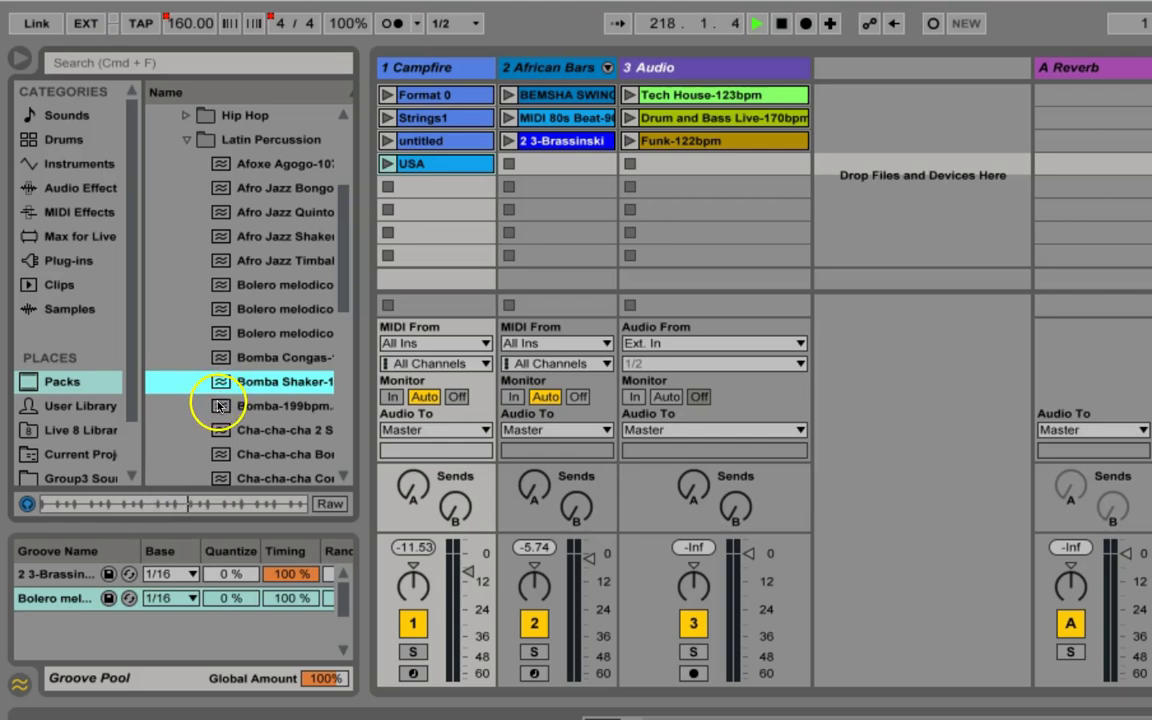
click(220, 407)
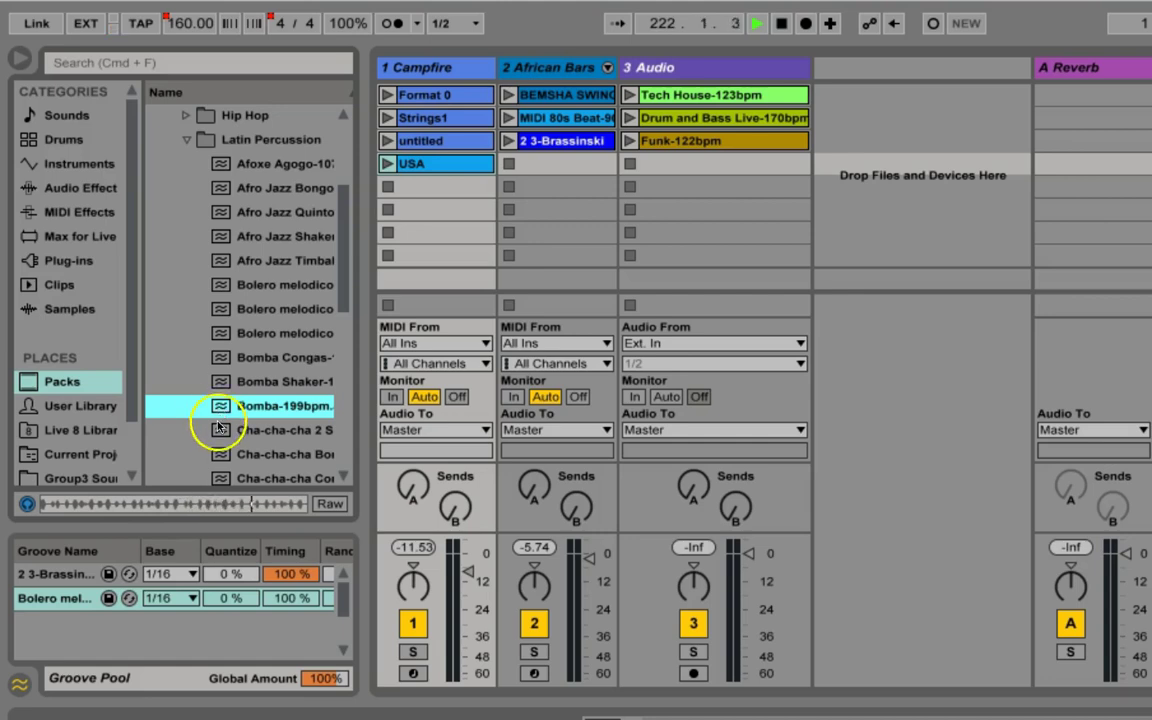
click(219, 430)
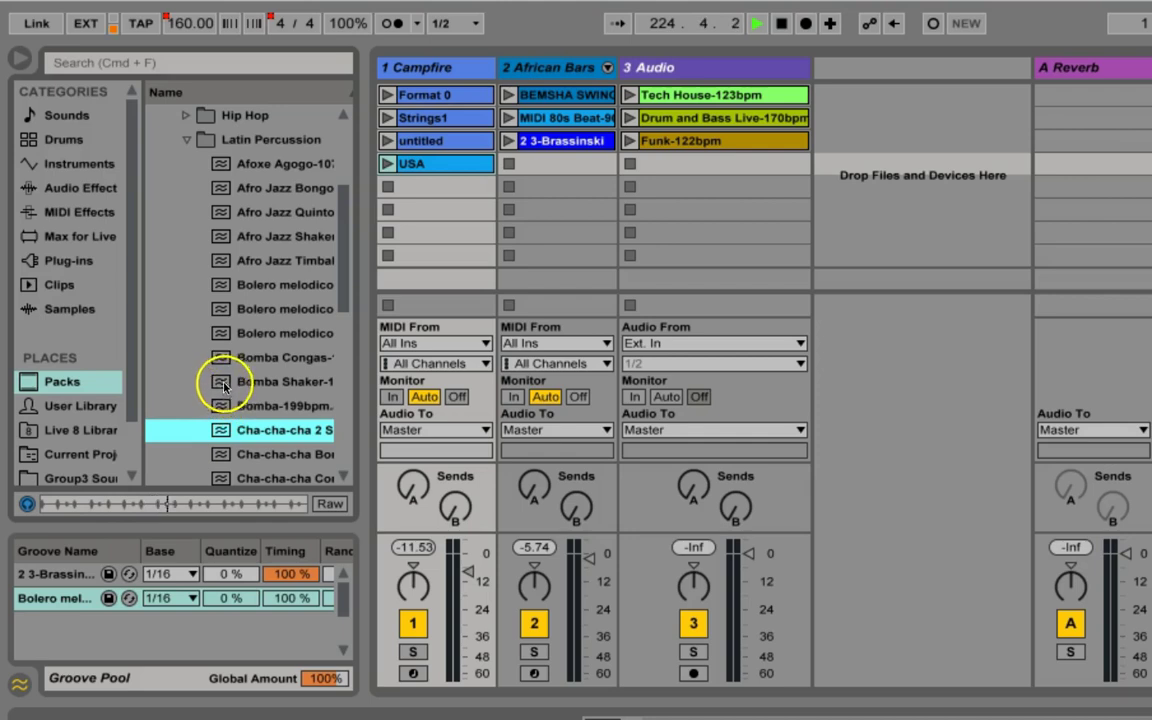
click(221, 383)
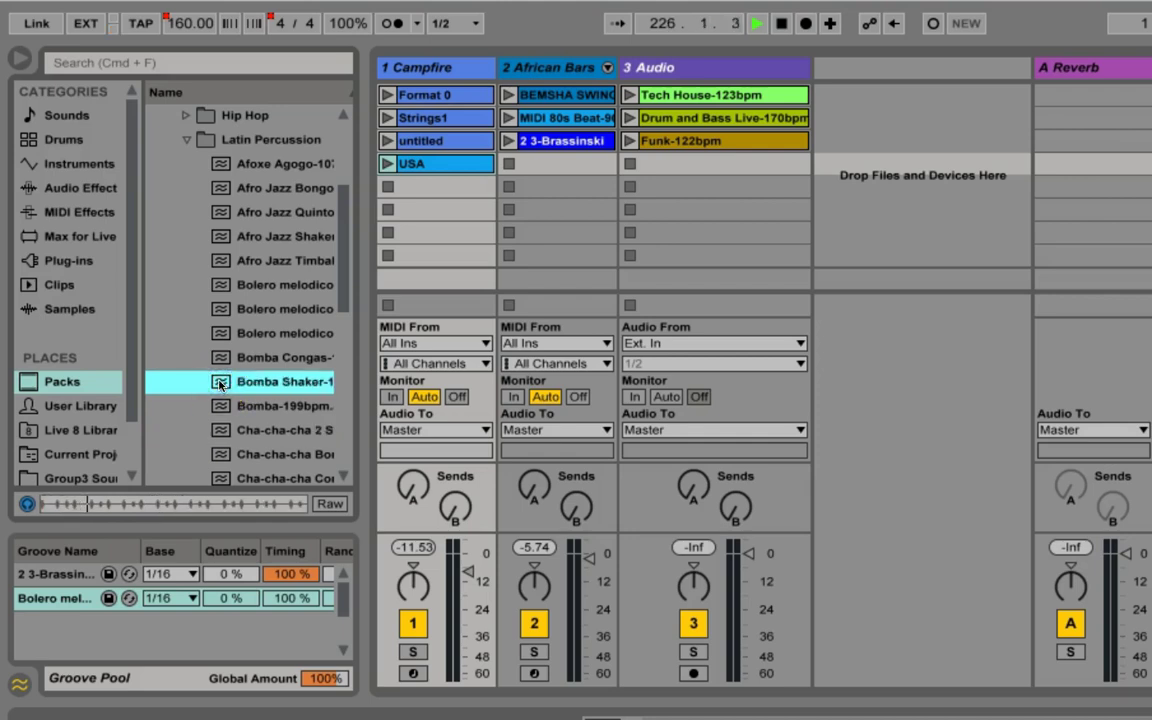
click(222, 360)
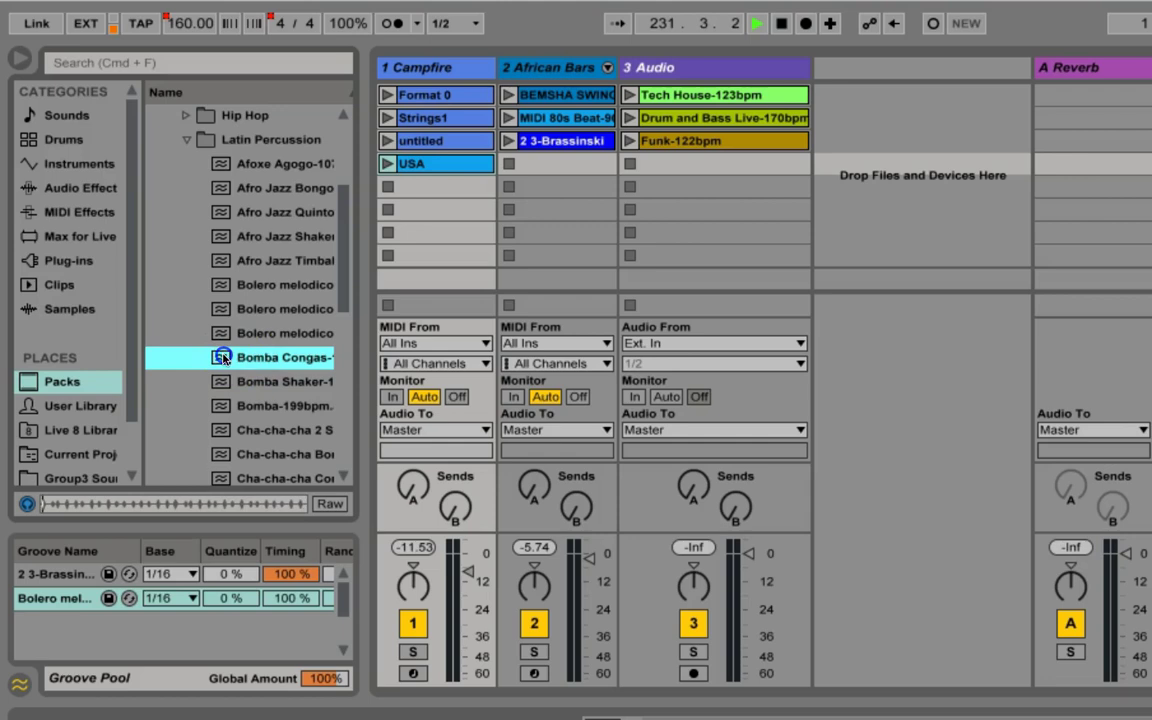
drag(222, 357, 50, 632)
Step: Preview Rhumba Bongo and add the Rhumba Shaker groove to the Groove Pool
scroll(257, 400, down, 8)
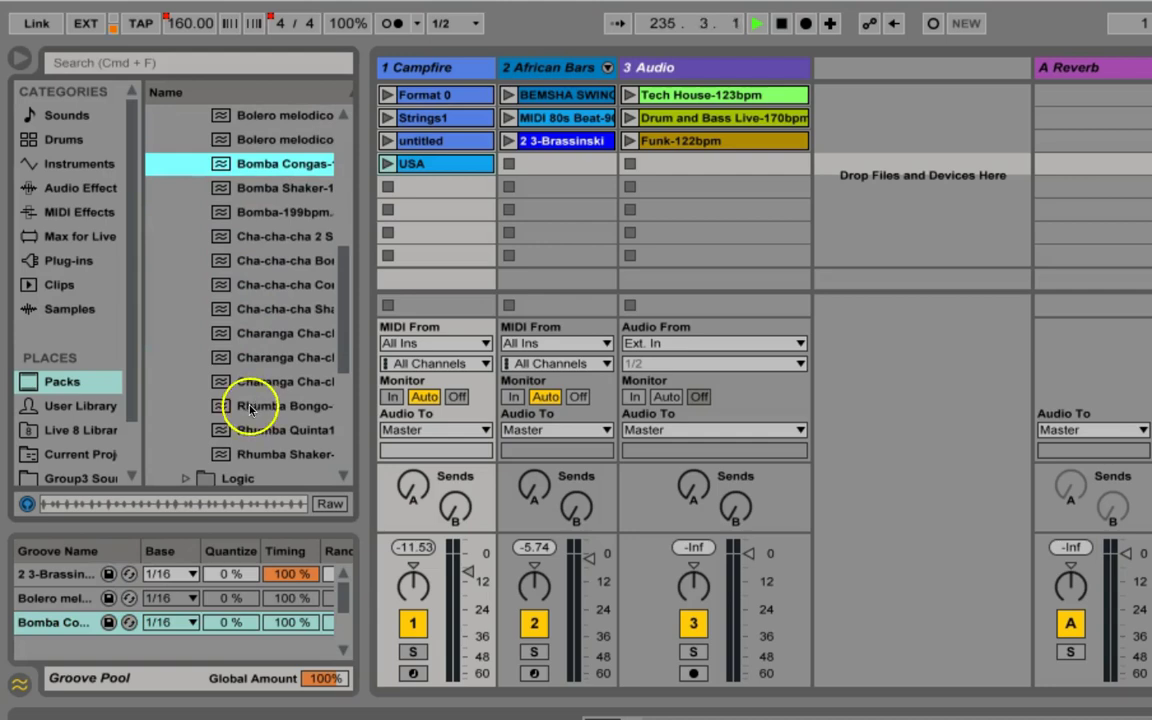
click(222, 407)
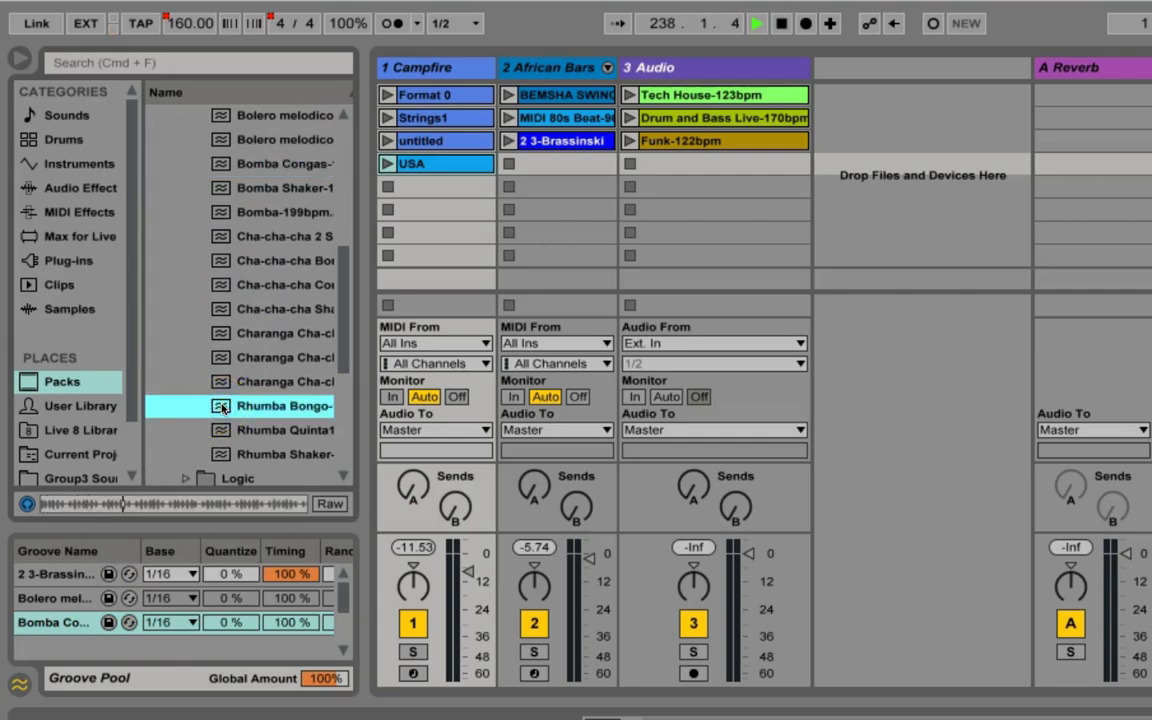
click(218, 430)
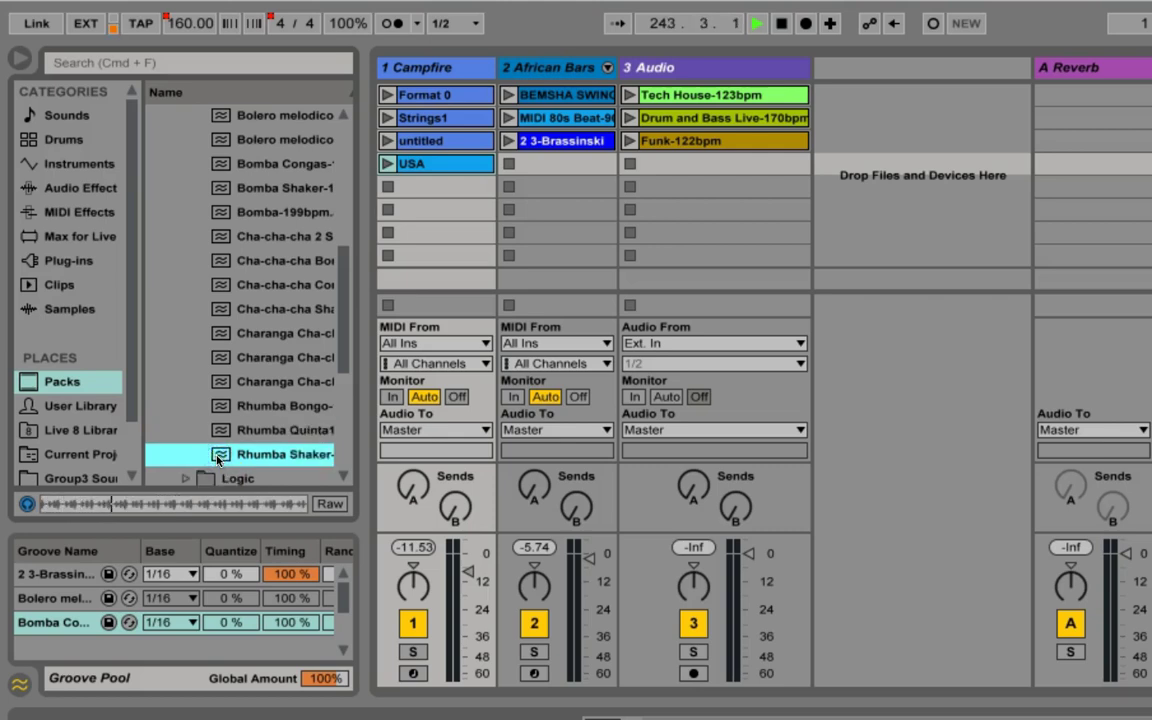
drag(218, 459, 51, 669)
key(Delete)
drag(68, 598, 58, 593)
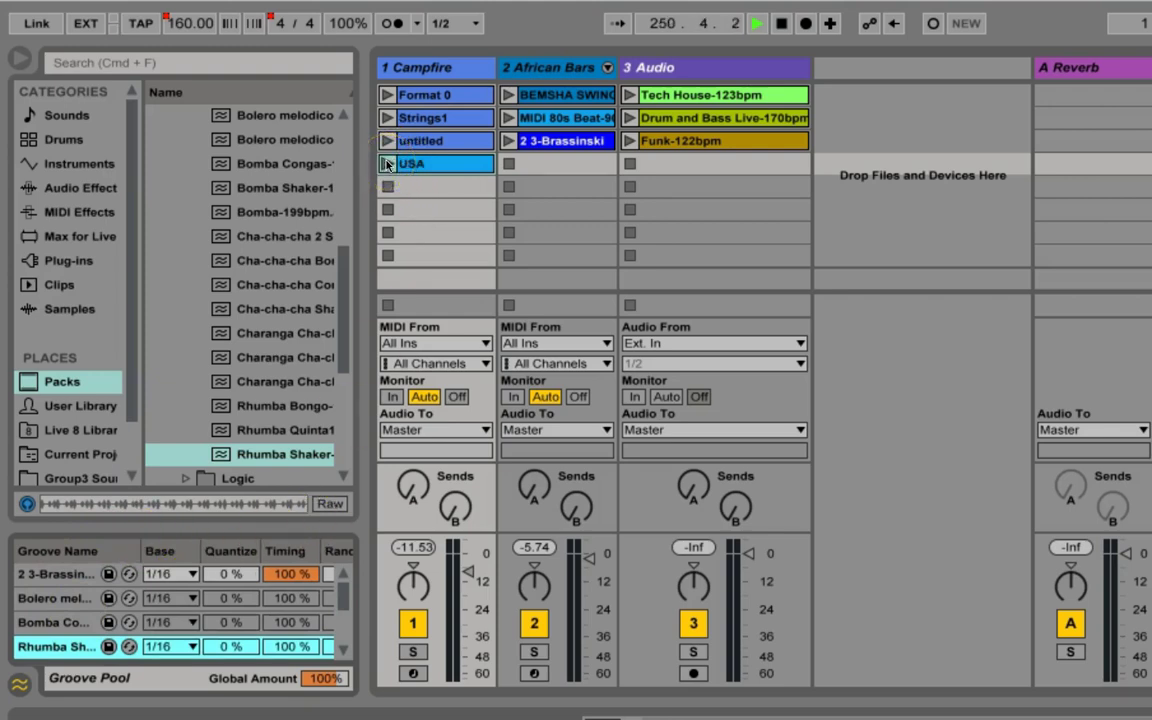
Step: Stop the USA clip, apply the Bolero groove to it and play it back
click(420, 165)
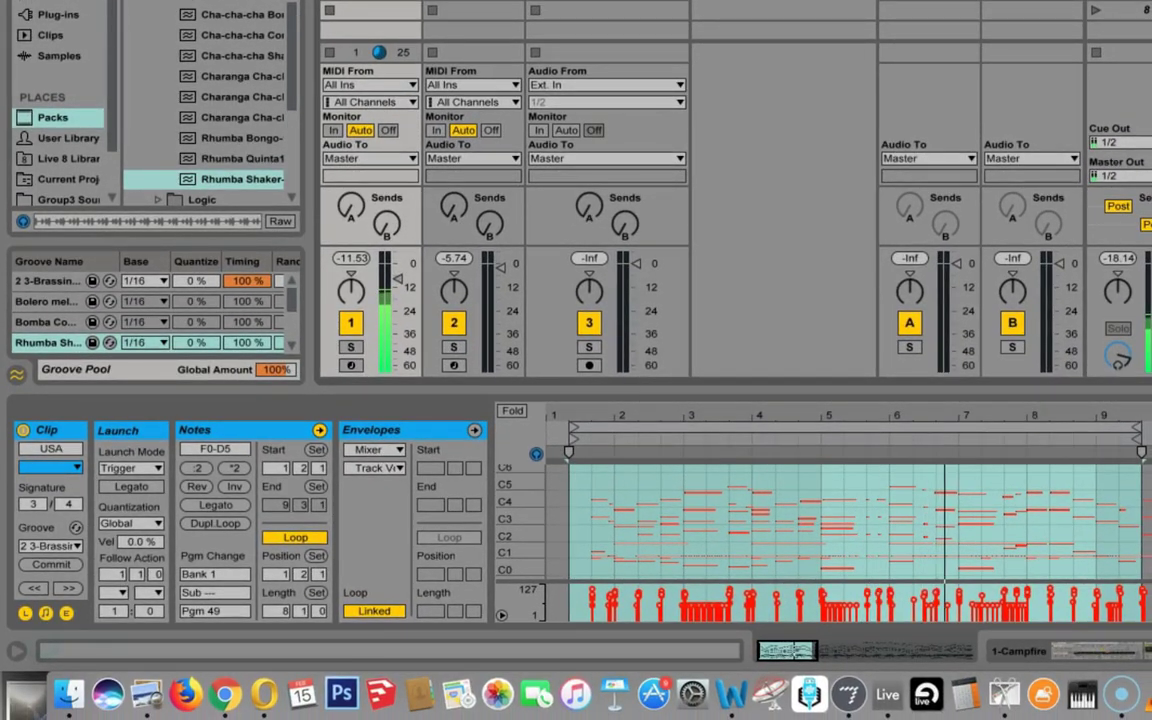
click(329, 52)
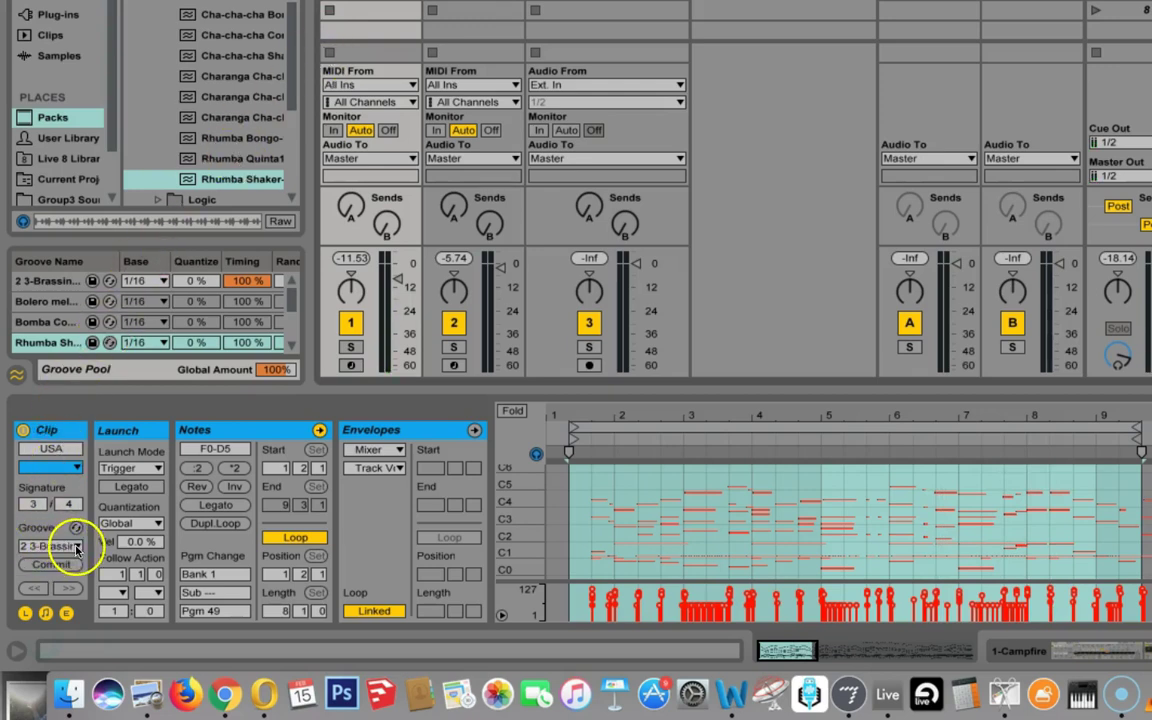
click(74, 546)
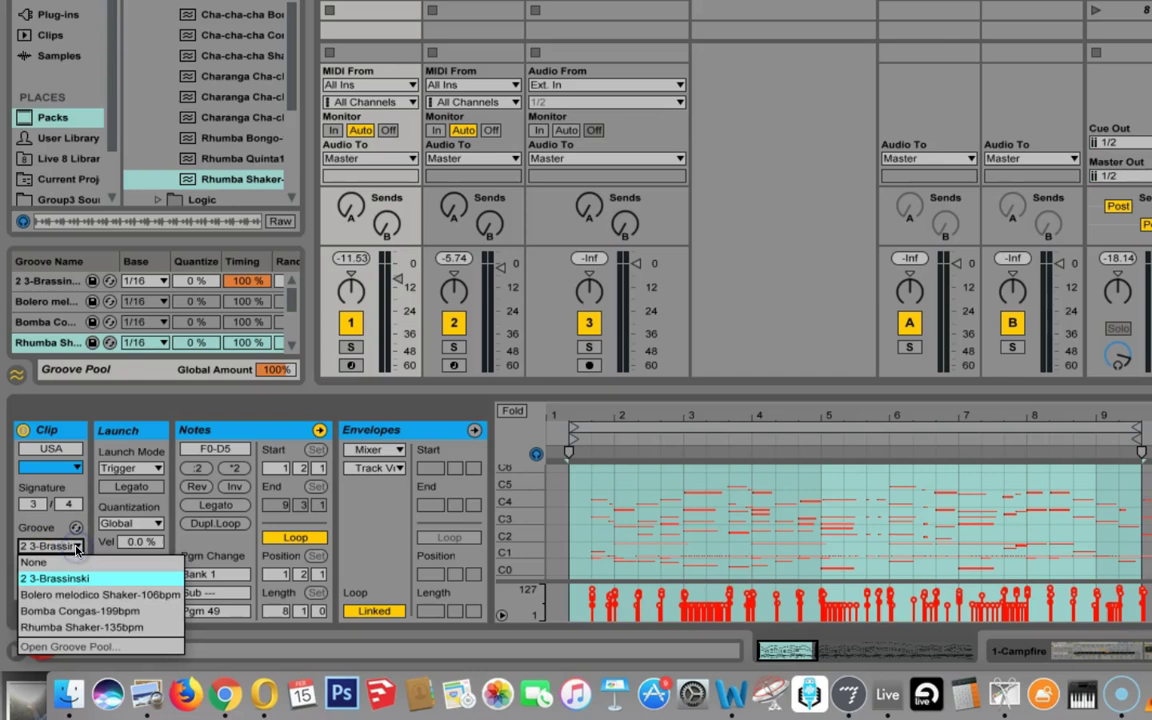
click(74, 598)
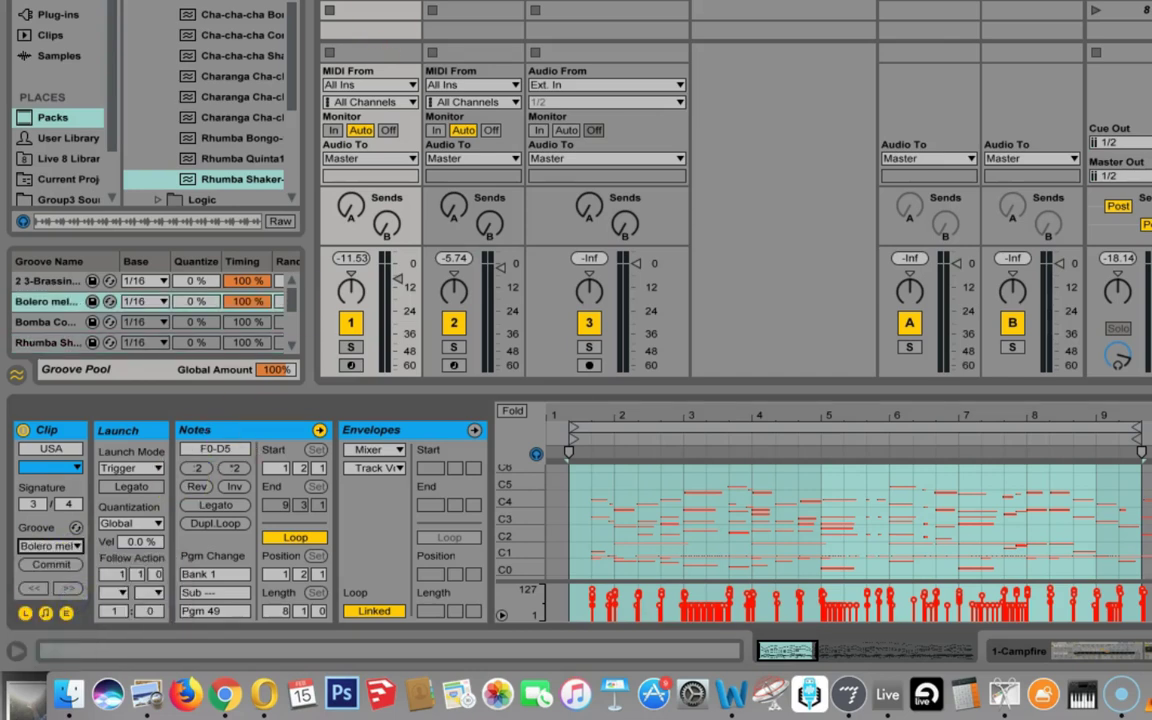
key(space)
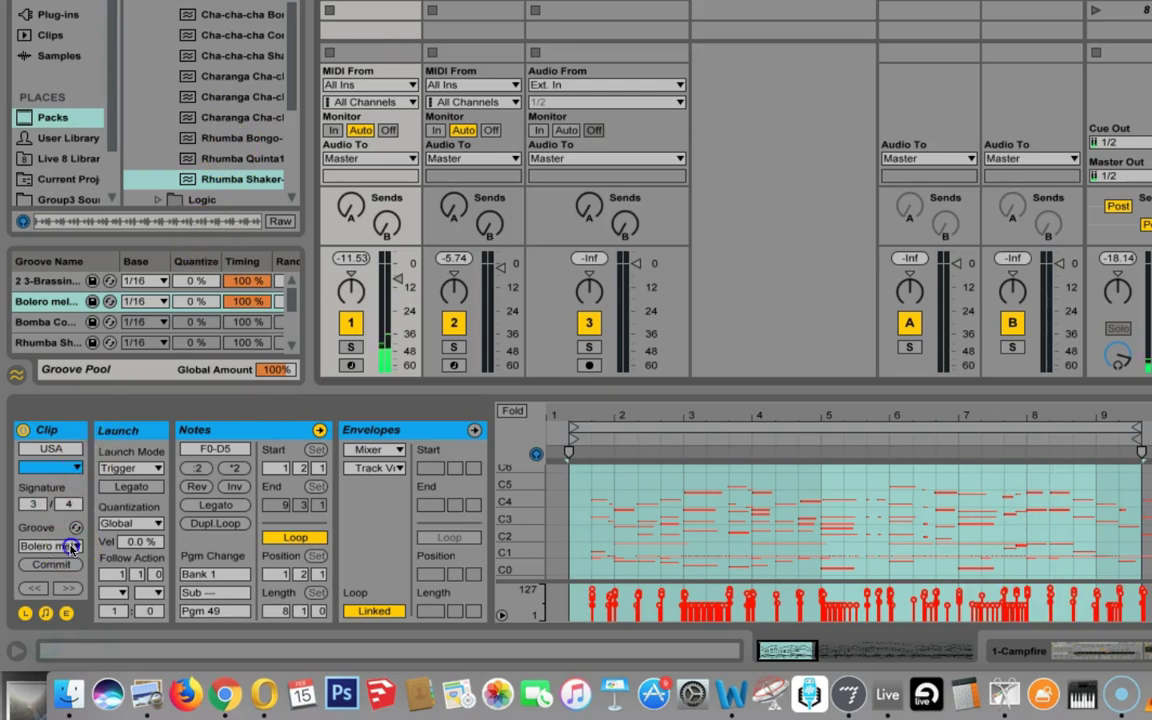
Step: Switch the USA clip to the Bomba Congas-199bpm groove and play it again
click(71, 548)
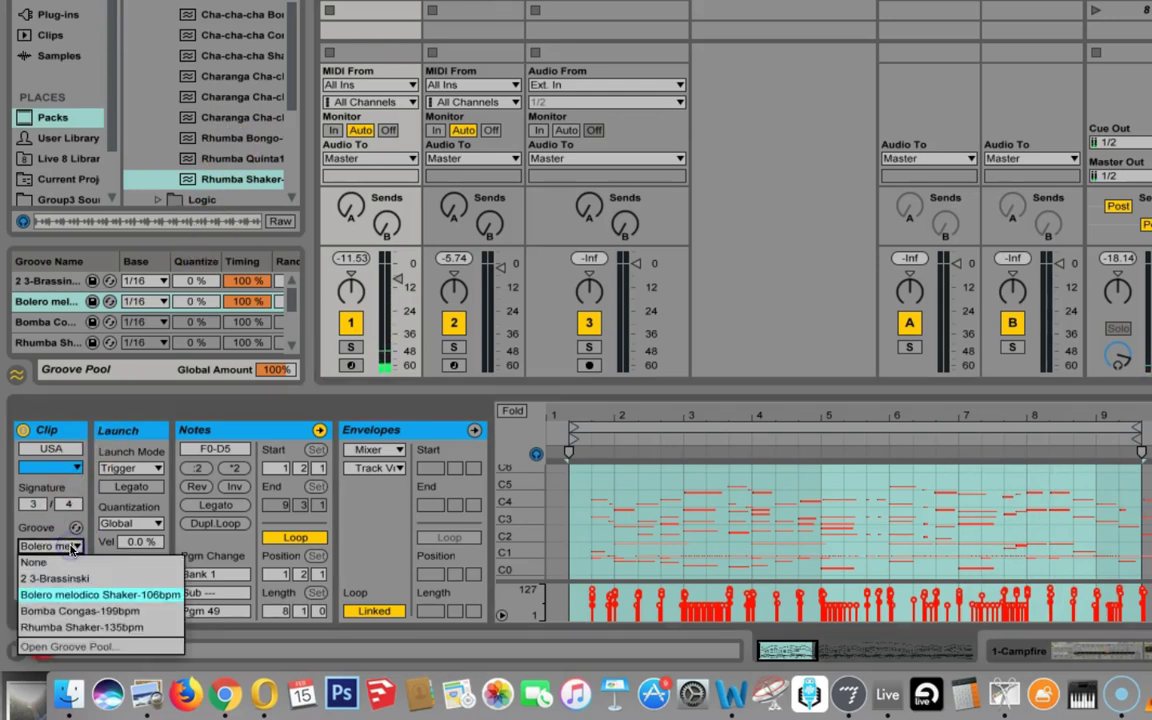
click(62, 612)
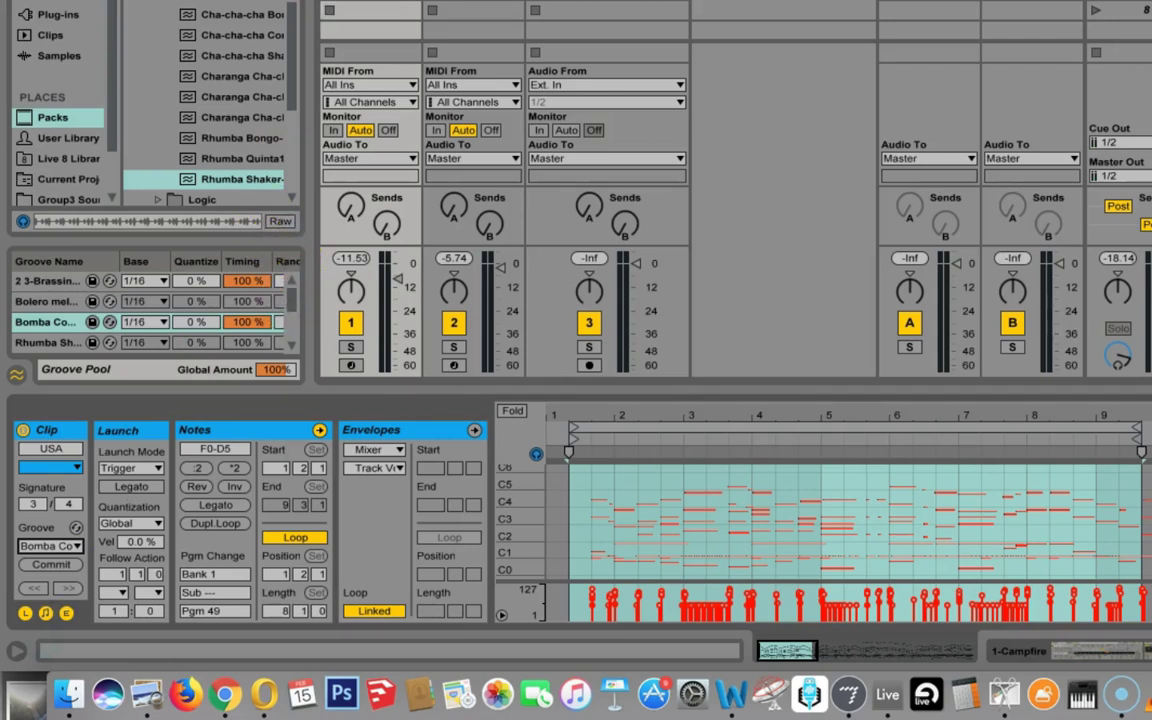
key(space)
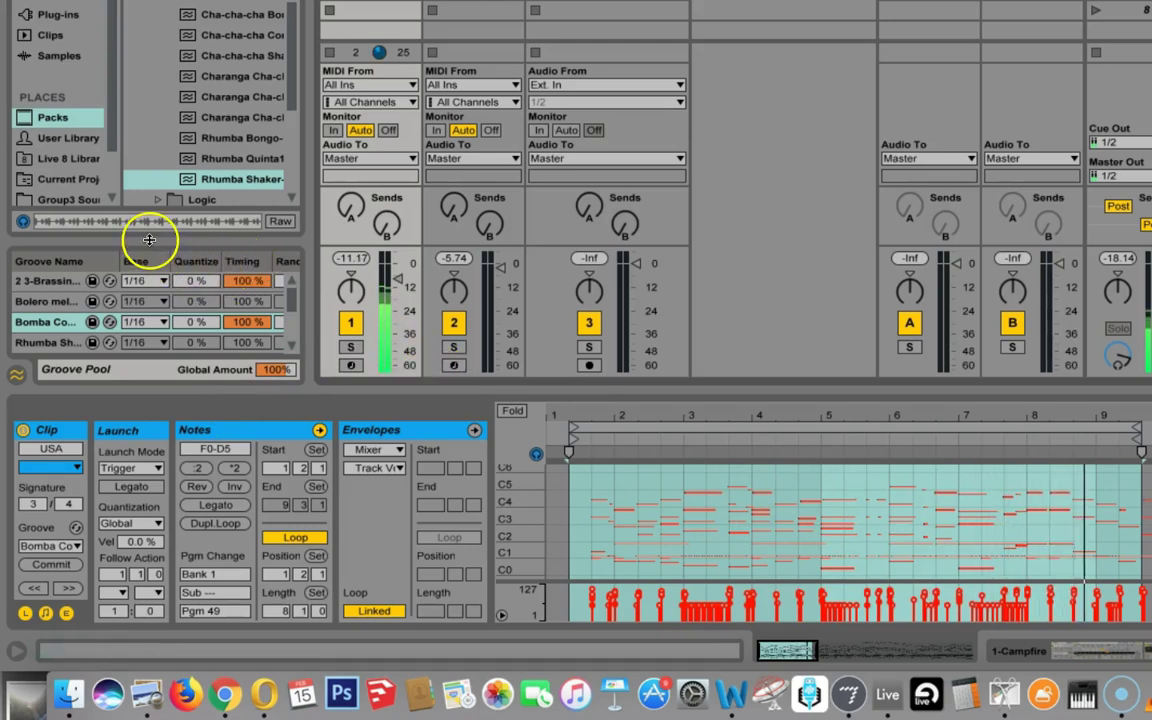
Step: Enlarge the Groove Pool and set Bomba Congas Velocity and Random to 73%, Quantize 0%
drag(149, 239, 151, 144)
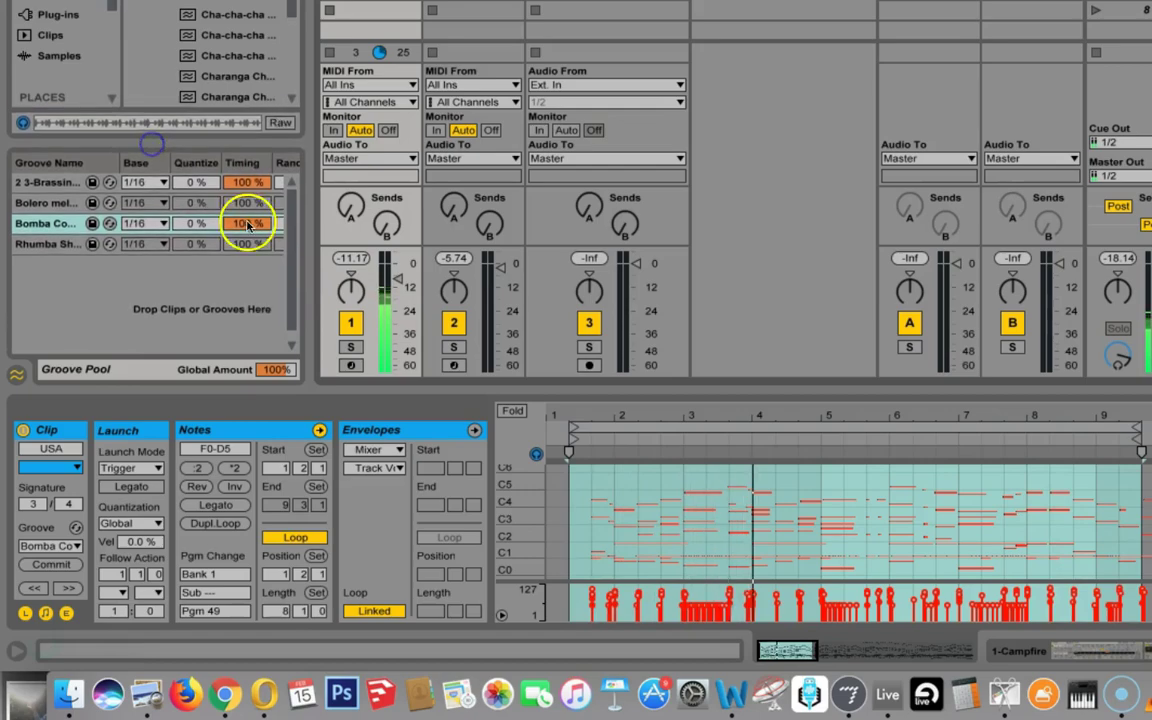
drag(310, 239, 428, 239)
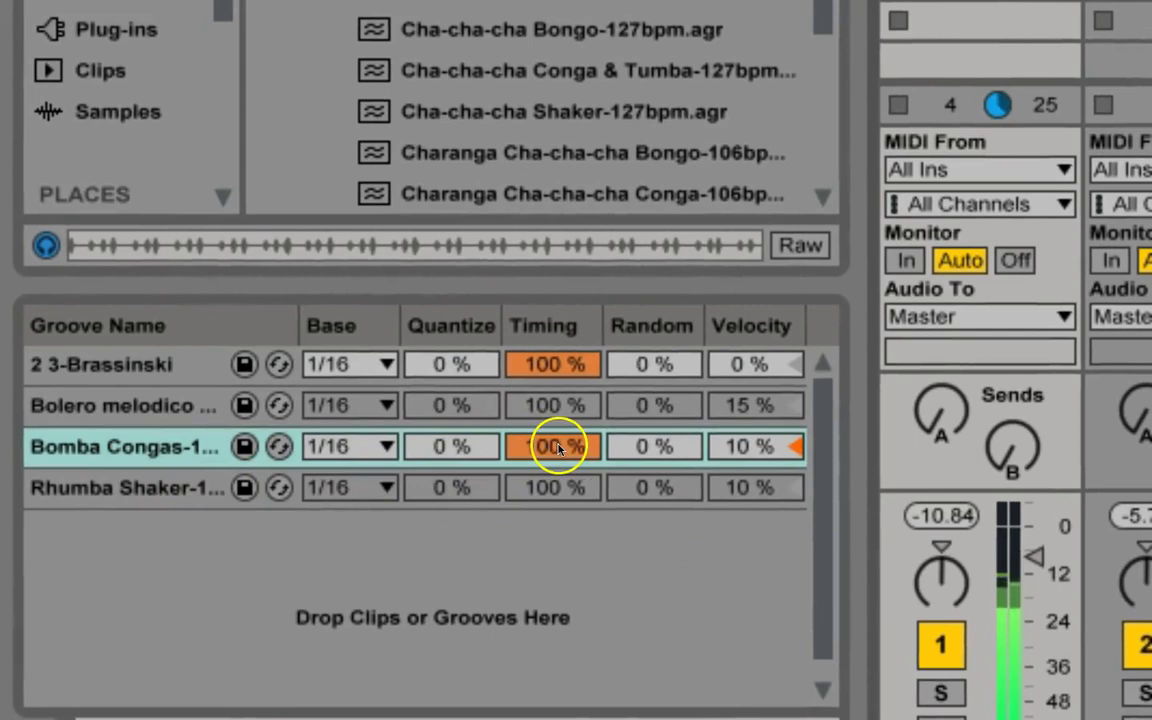
click(738, 450)
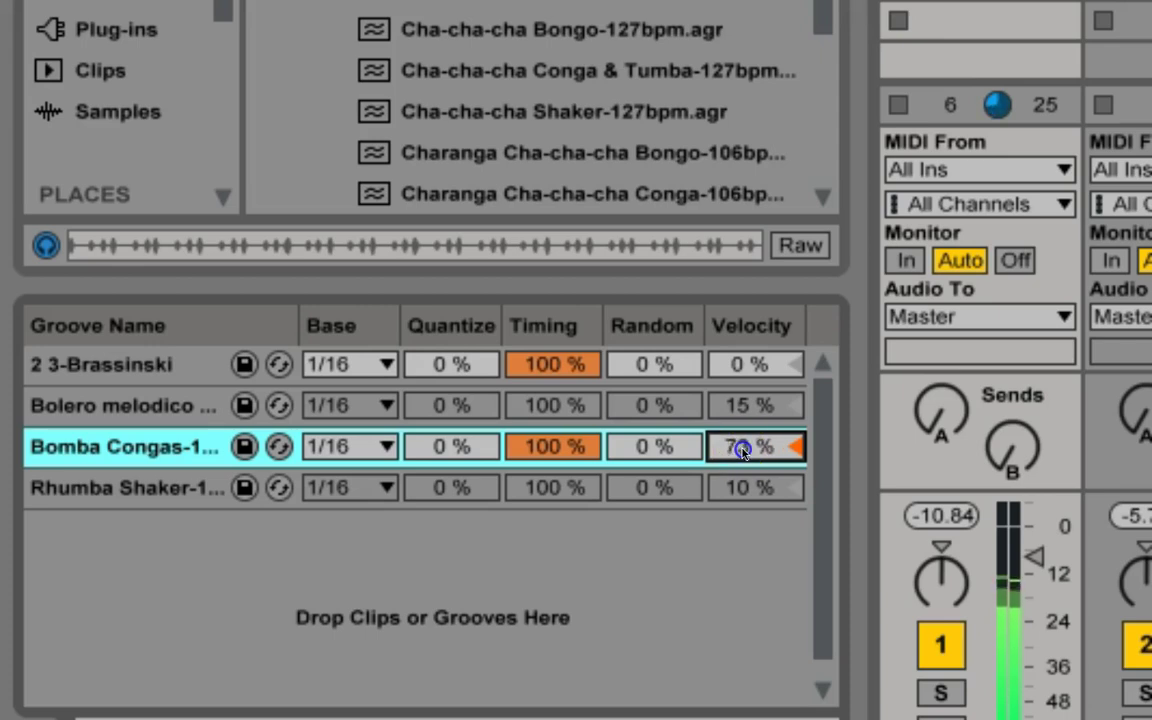
click(437, 451)
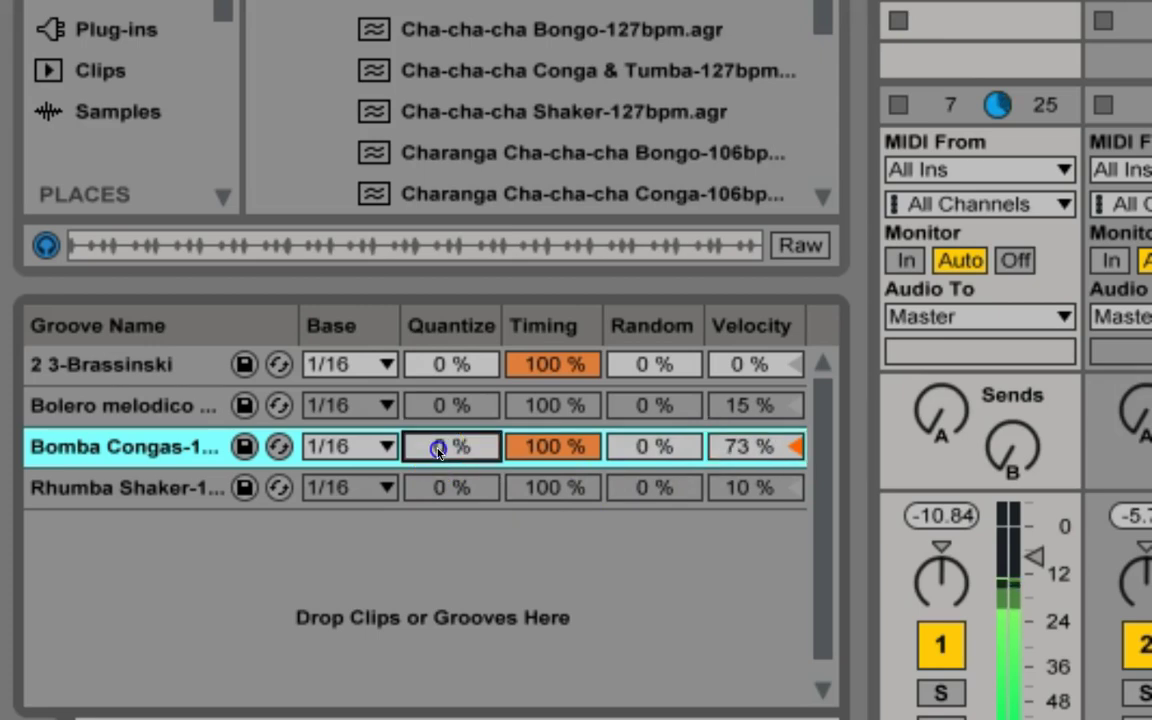
drag(437, 451, 440, 452)
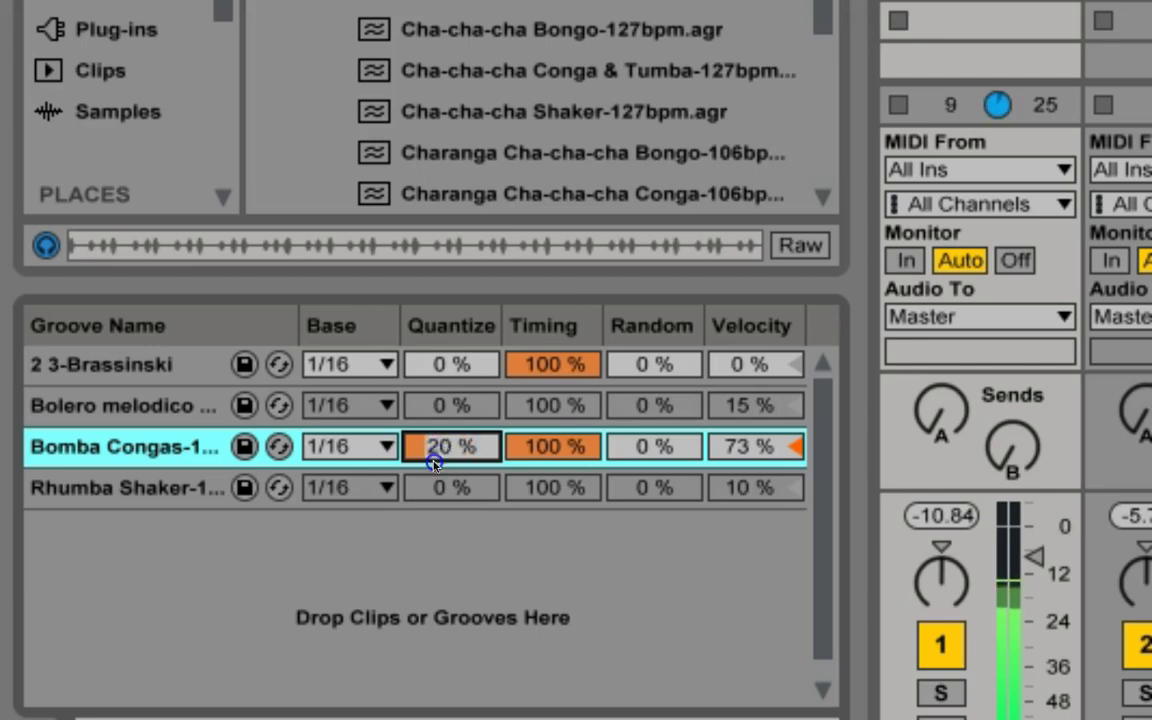
key(Delete)
click(655, 449)
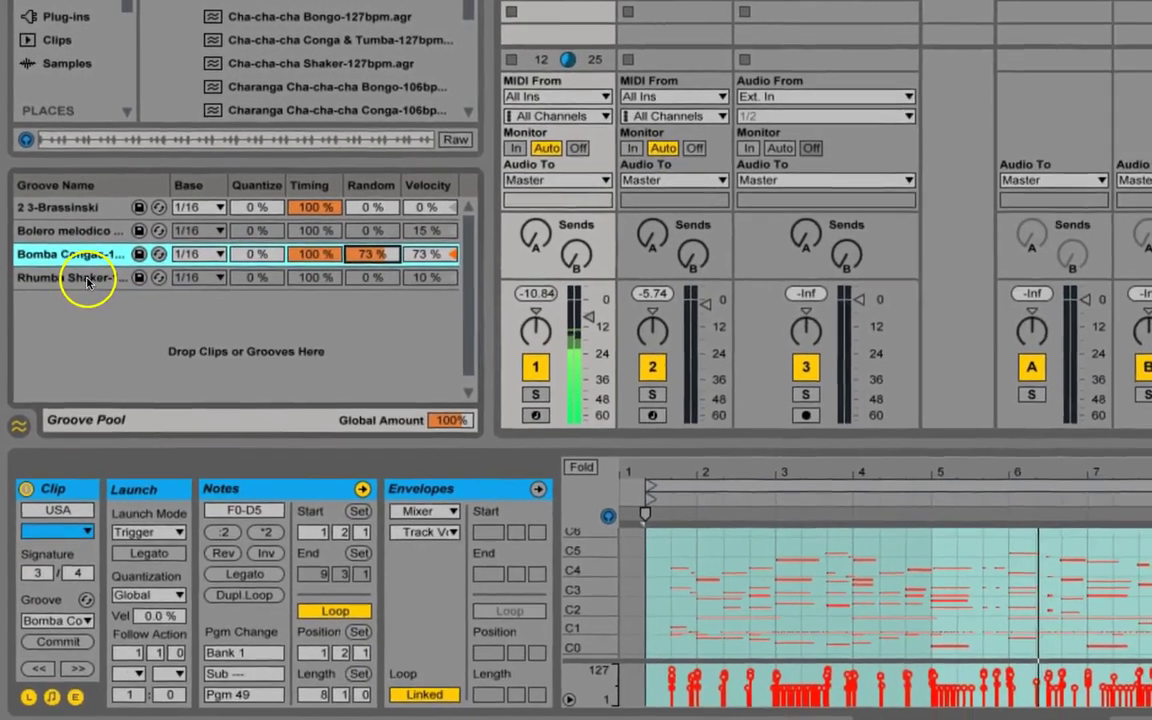
Step: Select Rhumba Shaker in the Groove Pool and apply Rhumba Shaker-135bpm to the USA clip
click(87, 279)
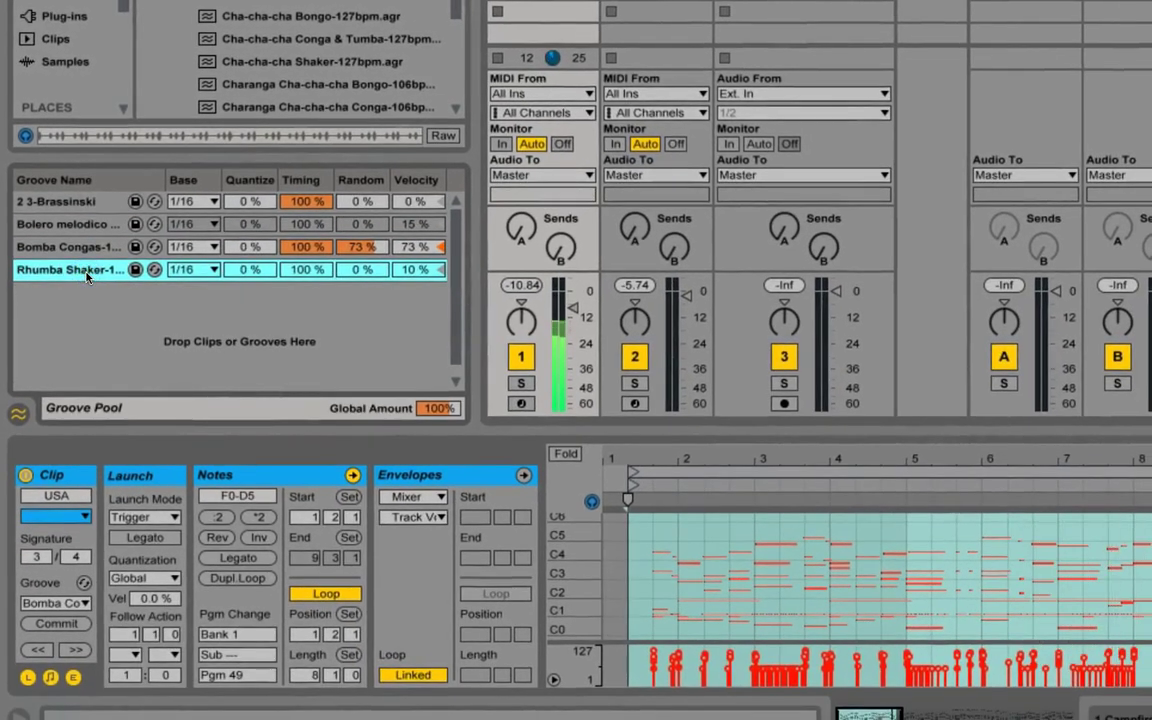
click(83, 604)
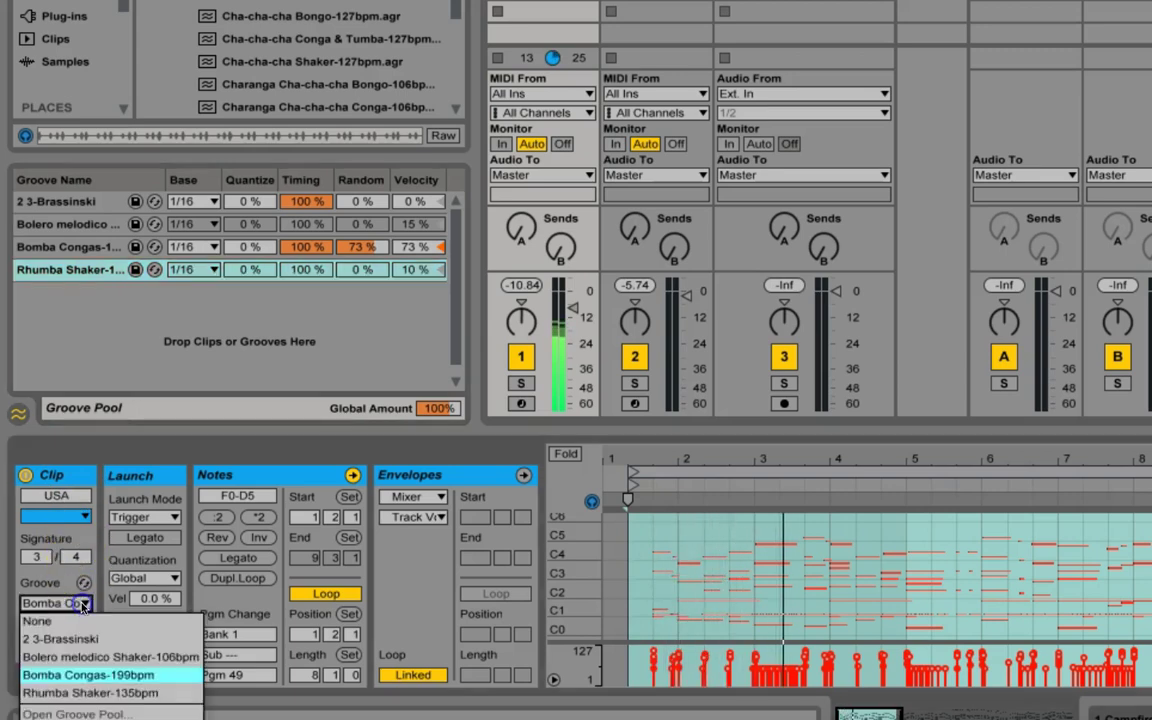
click(82, 698)
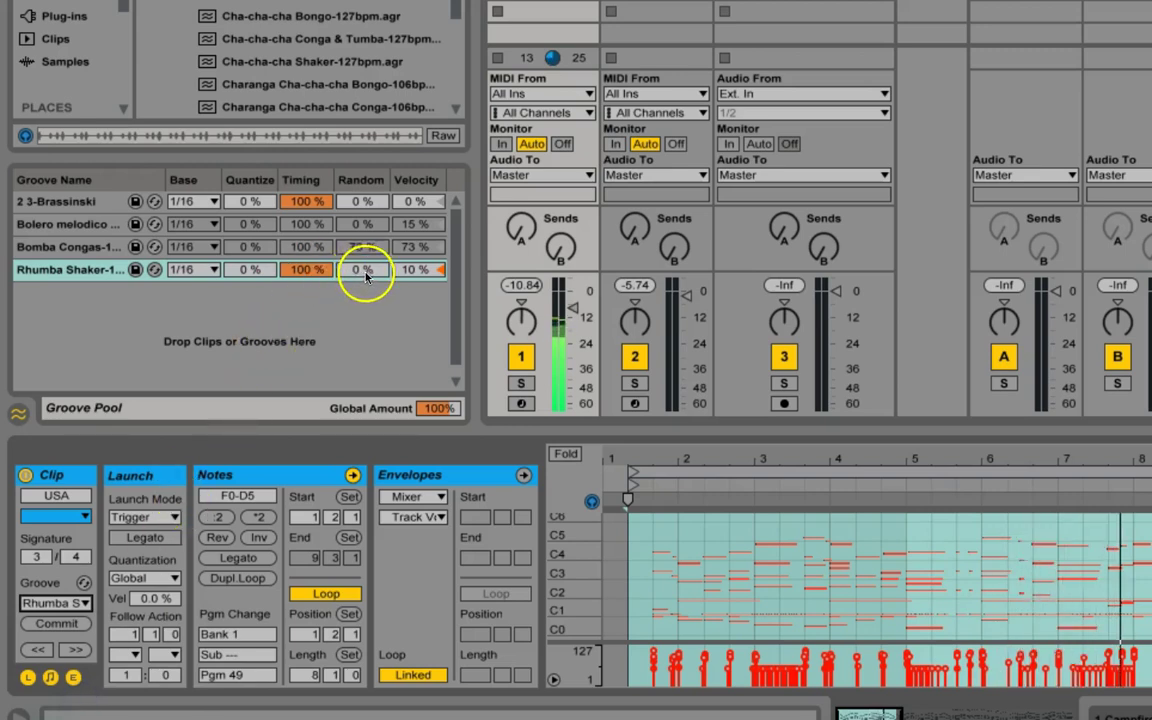
Step: Raise the Rhumba Shaker groove's Velocity to 100% and increase its Random amount
click(411, 271)
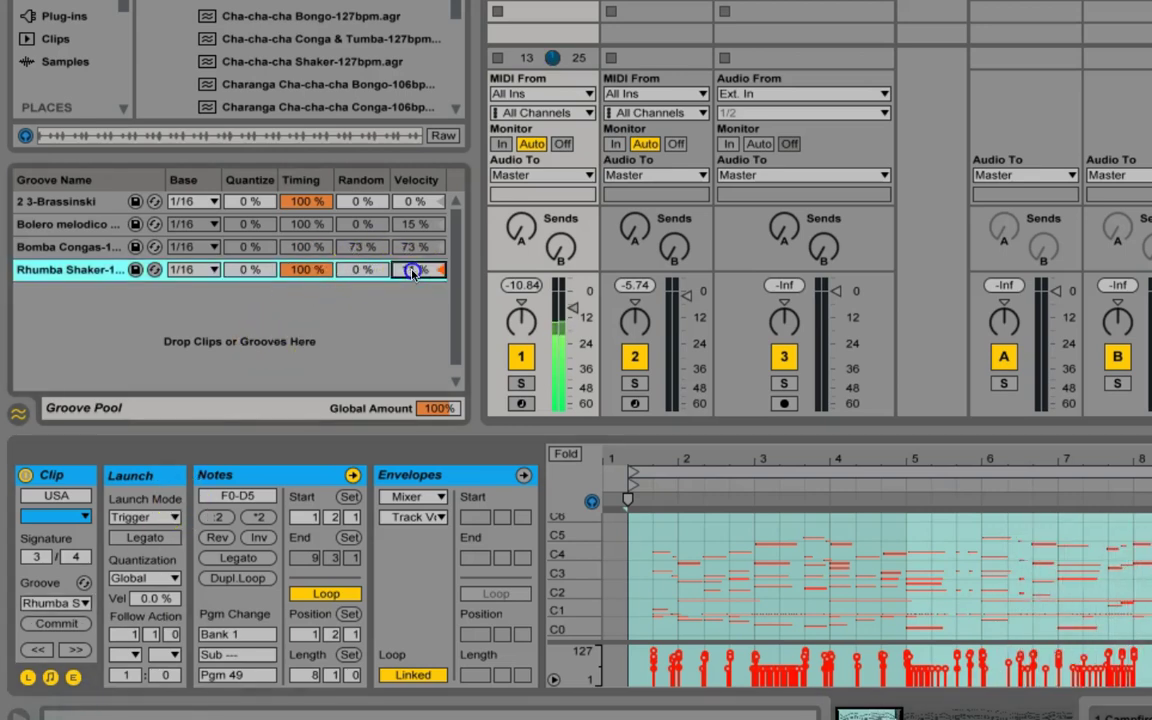
drag(411, 271, 411, 272)
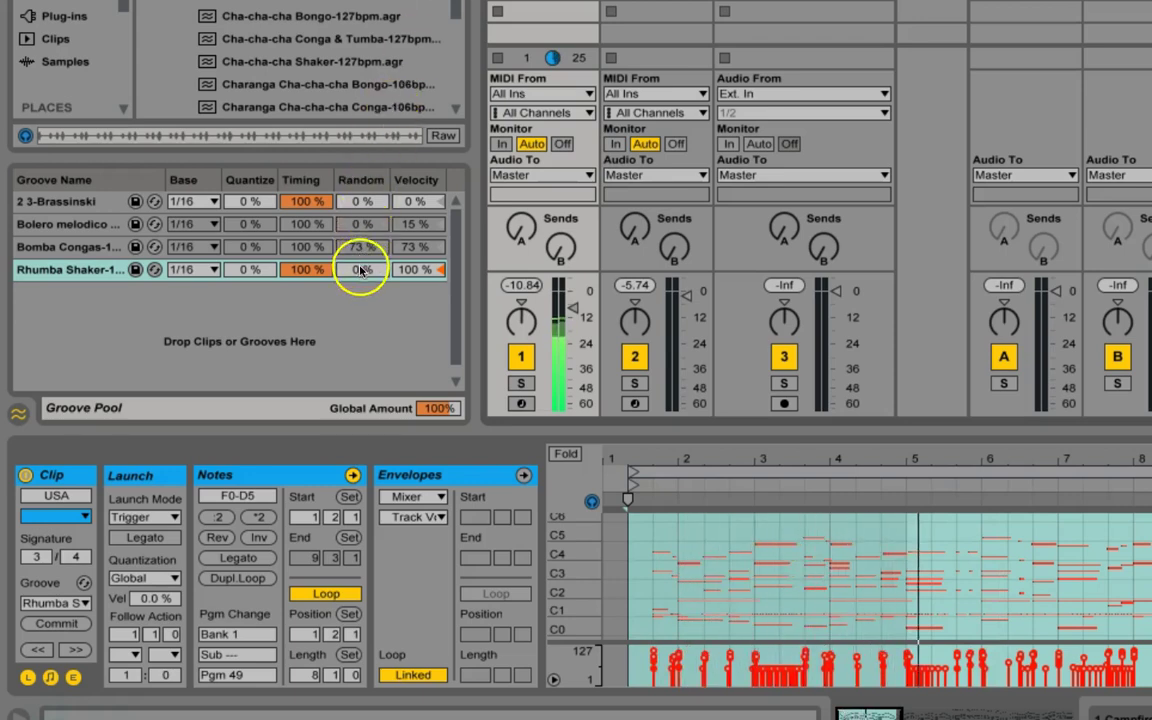
click(361, 270)
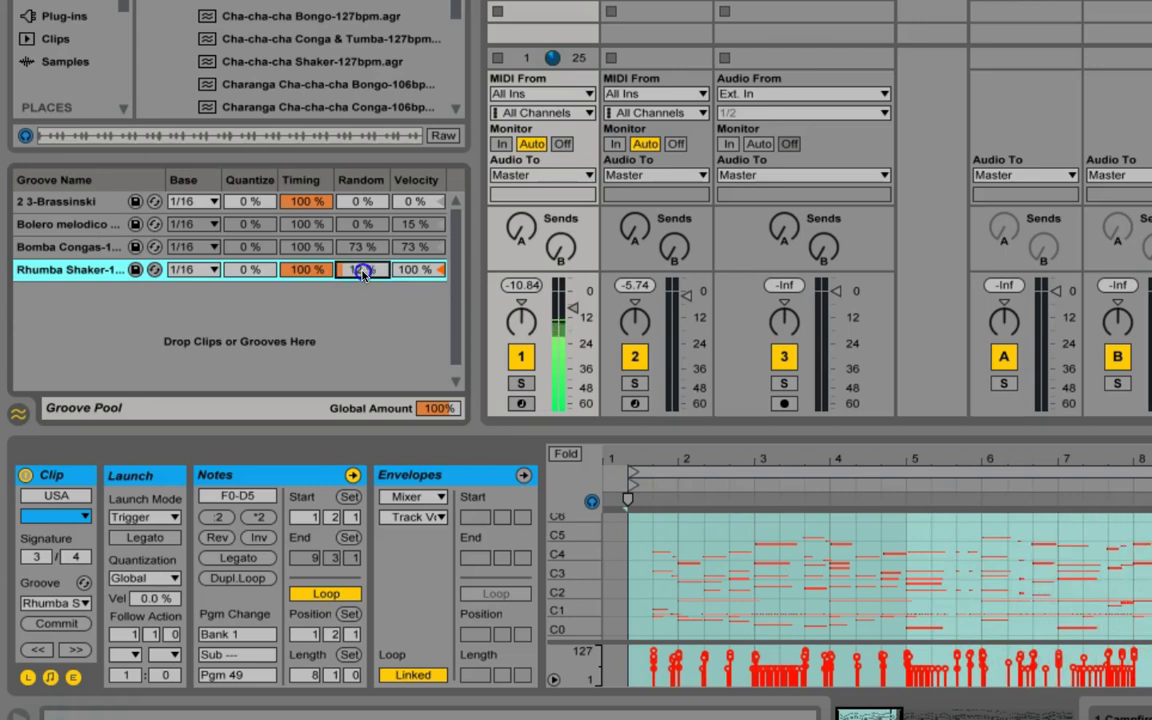
drag(361, 274, 362, 290)
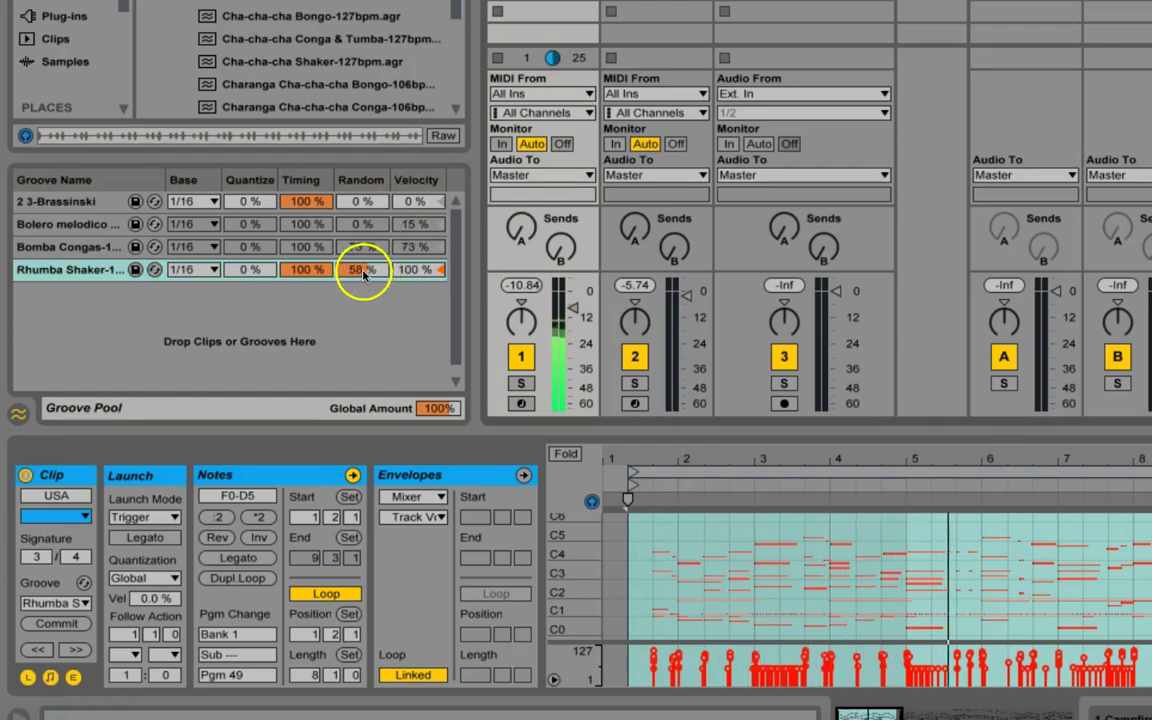
drag(363, 276, 363, 270)
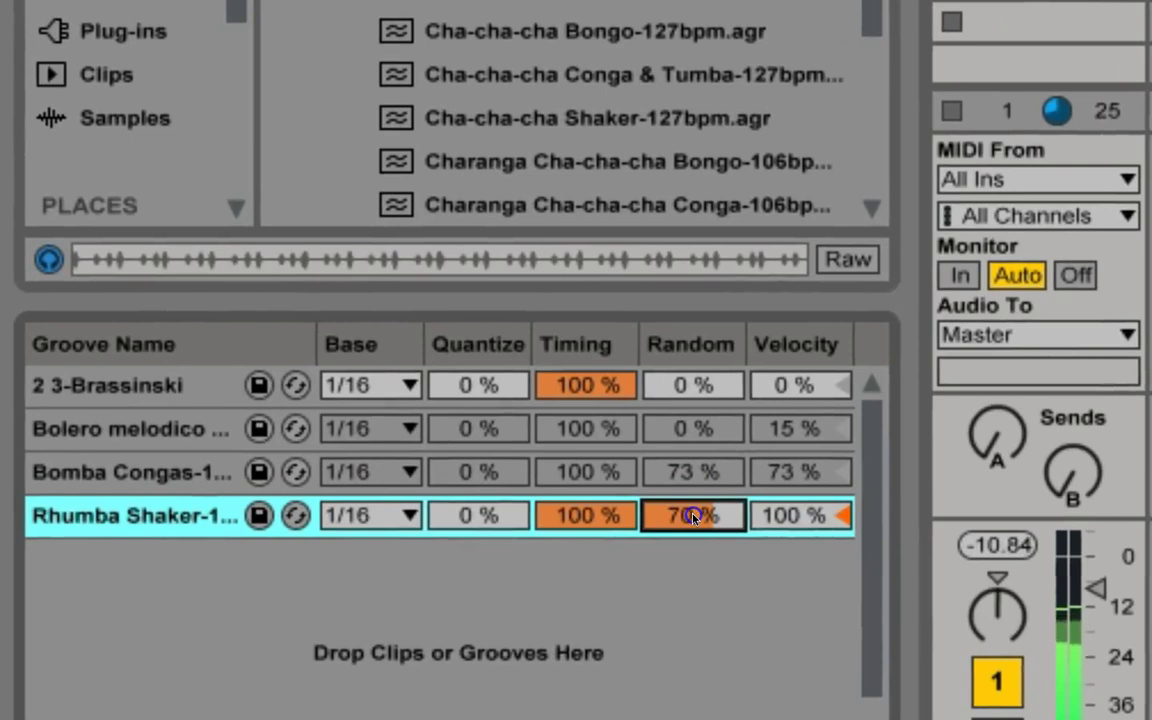
drag(693, 516, 695, 520)
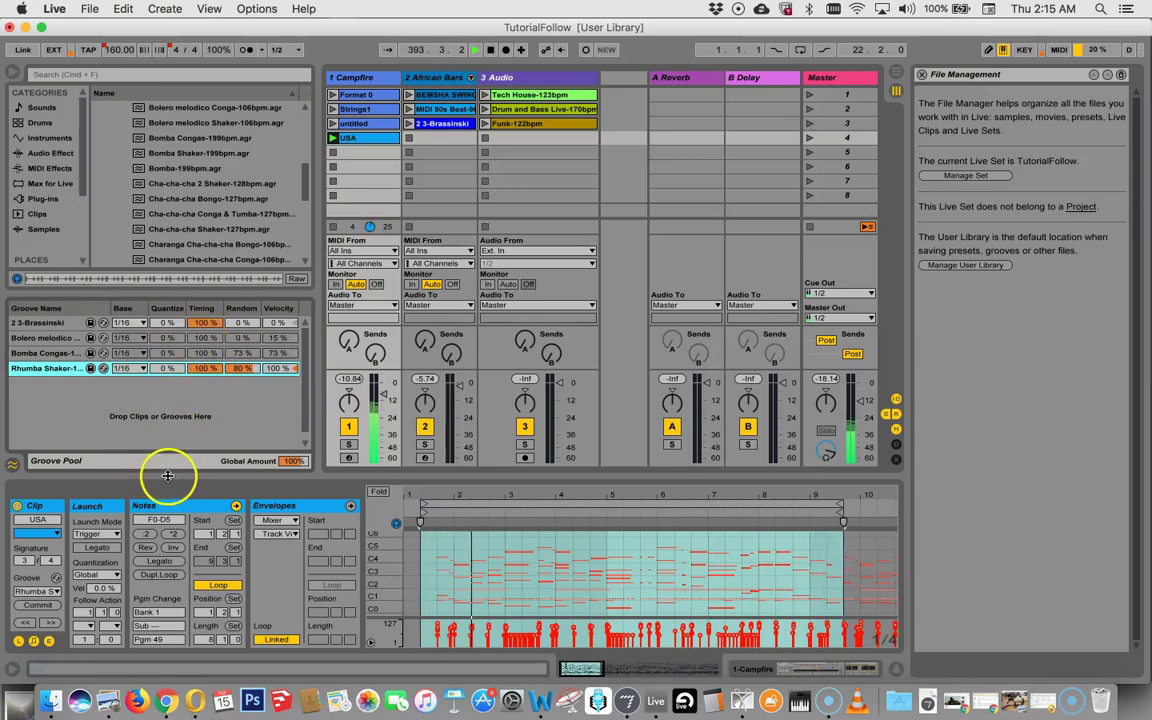
Step: Select the USA clip's notes from 1.2.1 to 9.3.1 in the note editor during playback
click(447, 570)
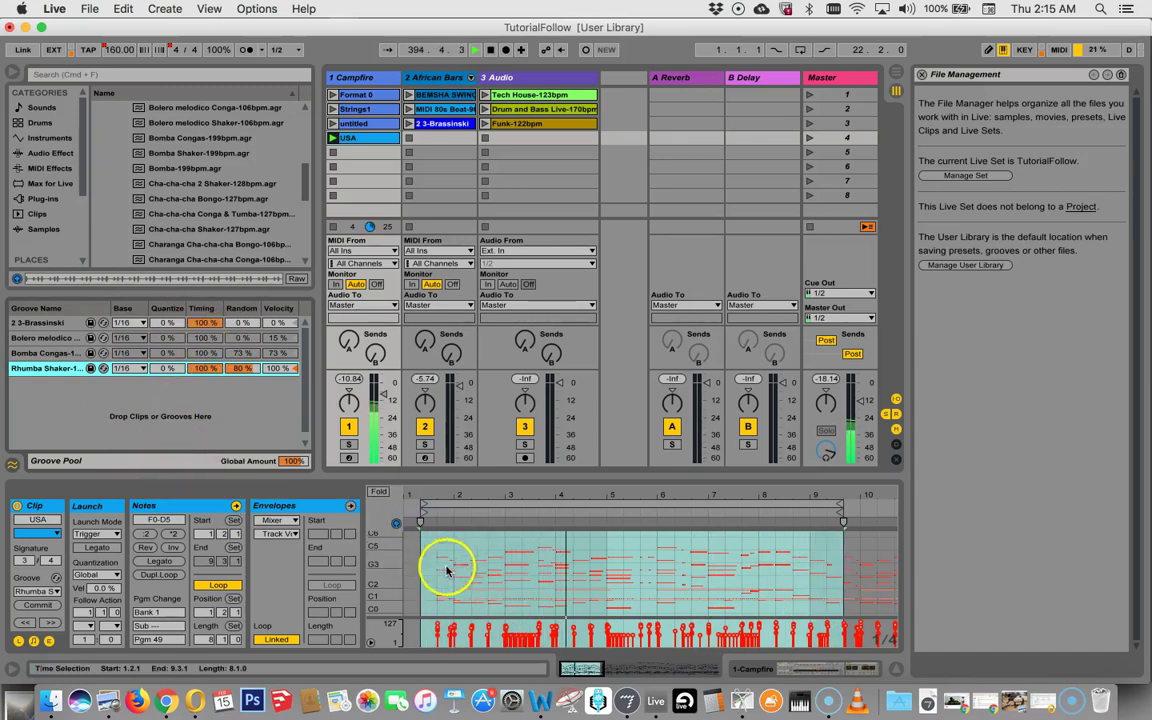